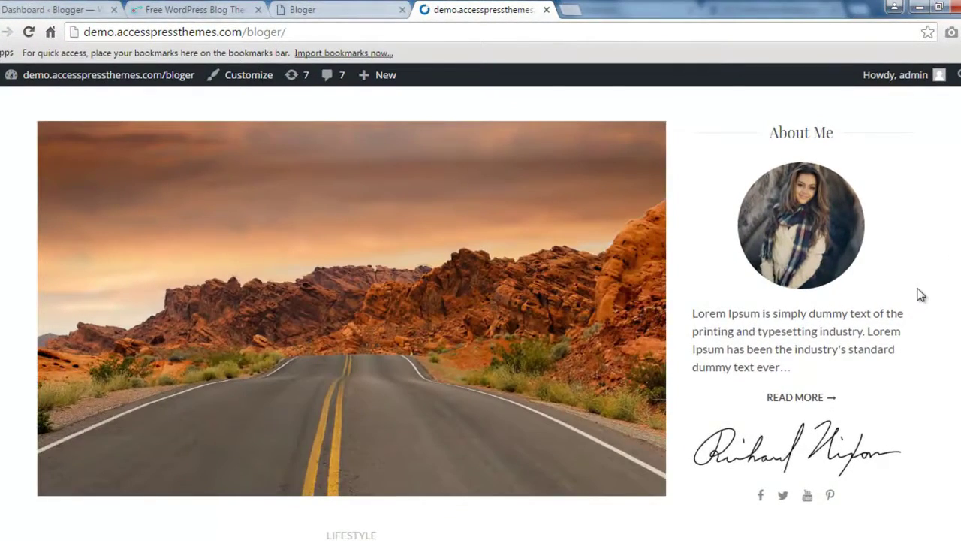
# Step: Examine the Bloger demo home page from the slider and featured posts down to the About Me sidebar section
pyautogui.scroll(3, 923, 293)
pyautogui.scroll(5, 929, 319)
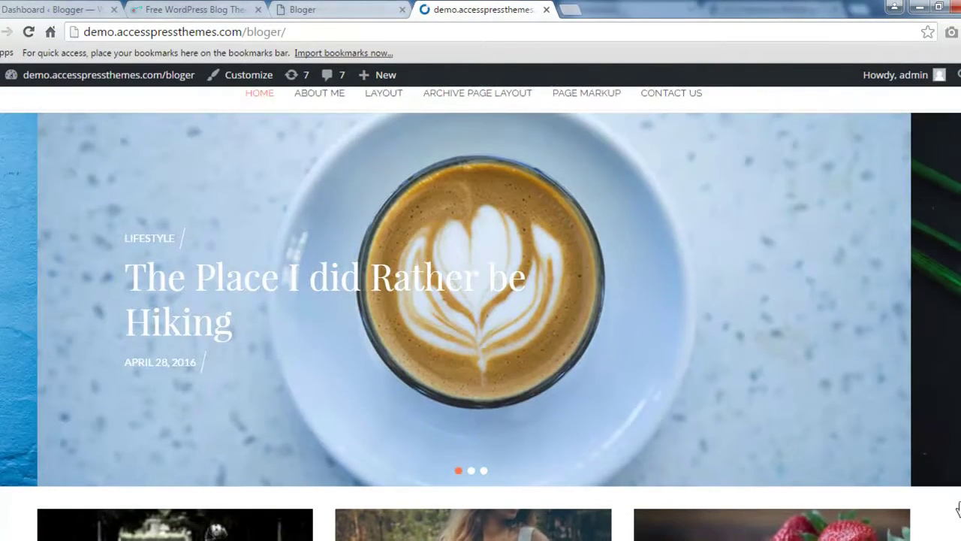
pyautogui.scroll(-1, 929, 444)
pyautogui.scroll(-6, 954, 446)
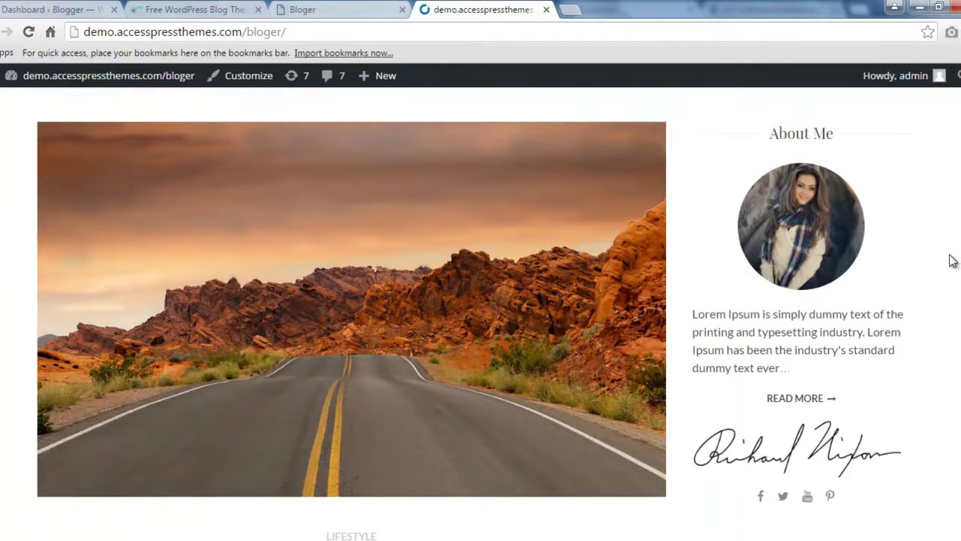
pyautogui.scroll(5, 956, 350)
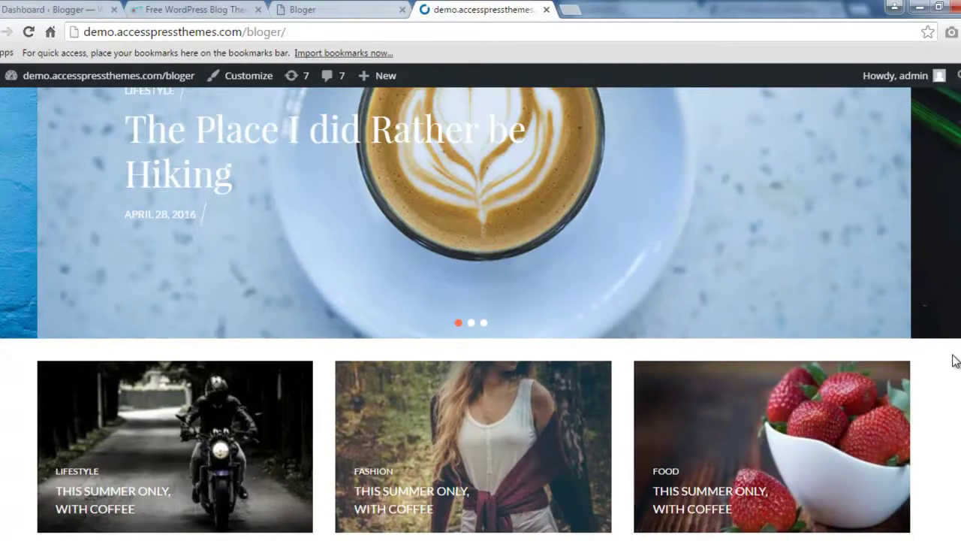
pyautogui.scroll(-6, 957, 393)
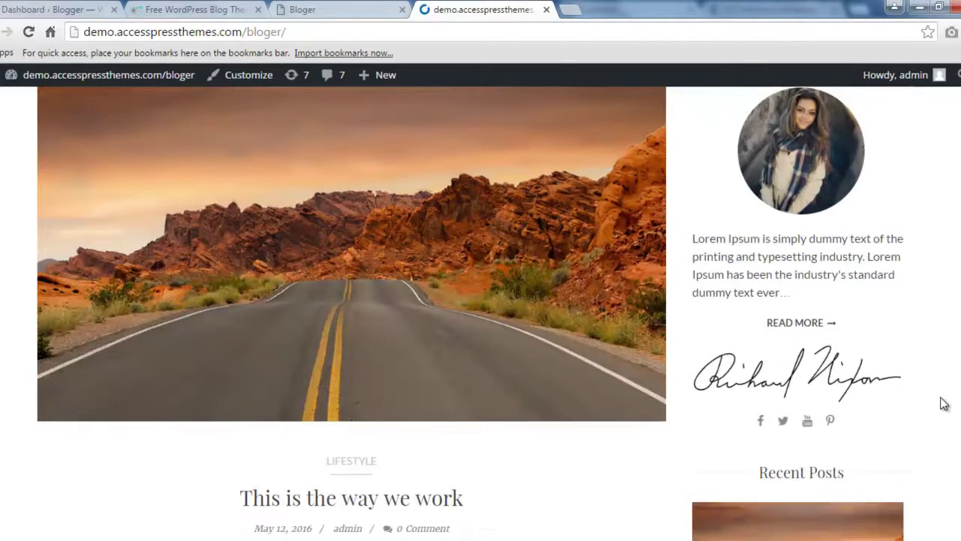
pyautogui.scroll(1, 946, 410)
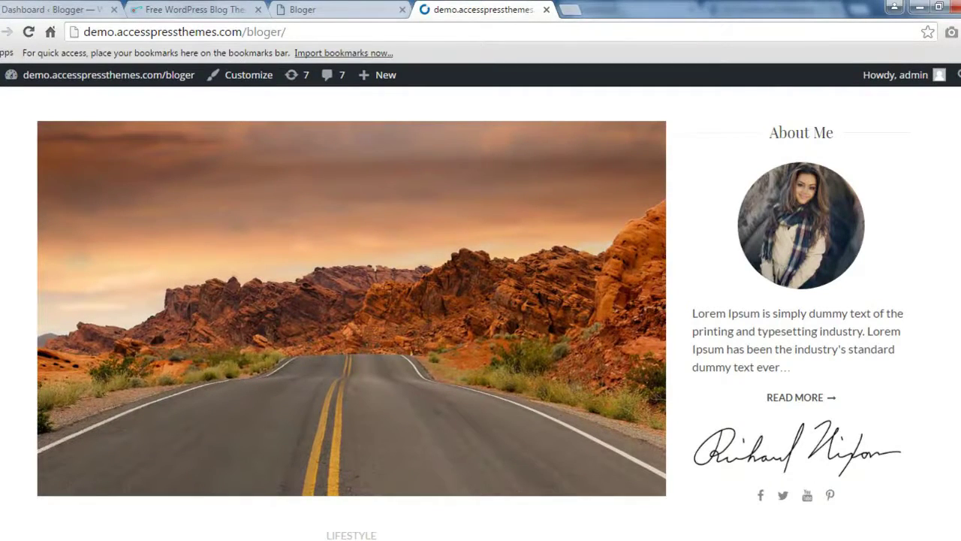
pyautogui.scroll(-2, 733, 405)
pyautogui.scroll(2, 733, 405)
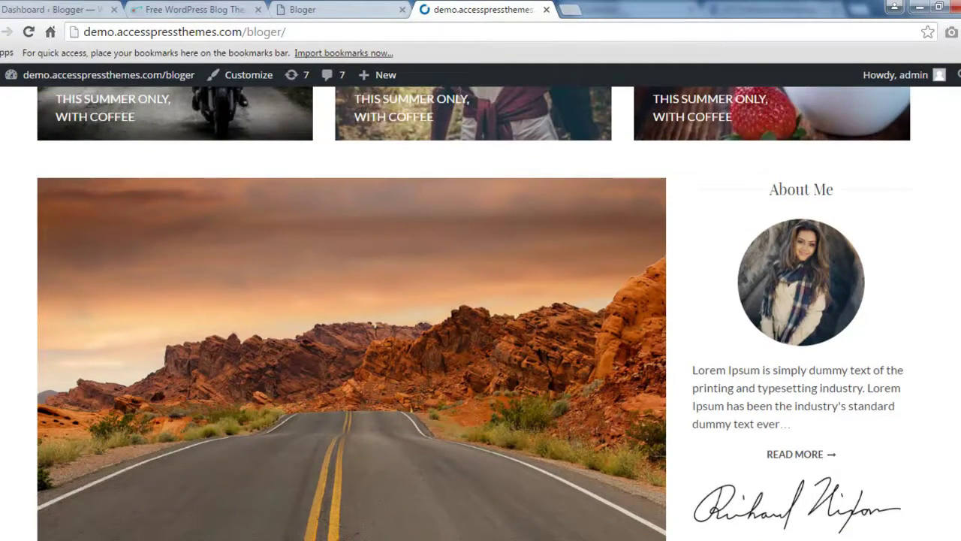
pyautogui.scroll(-2, 474, 313)
pyautogui.scroll(1, 841, 195)
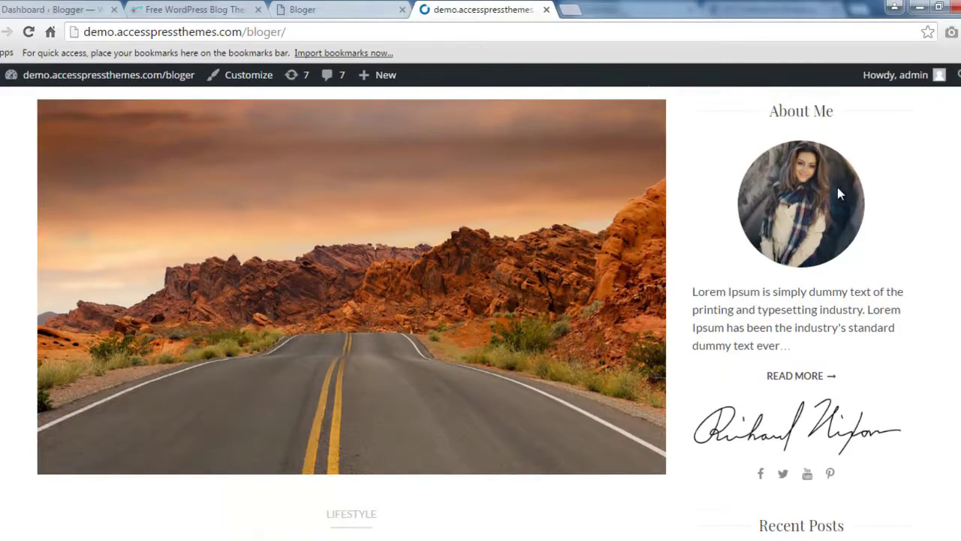
# Step: Look through the demo page's remaining sidebar widgets, including Recent Posts, Instagram and Category
pyautogui.scroll(-6, 897, 386)
pyautogui.scroll(-5, 889, 492)
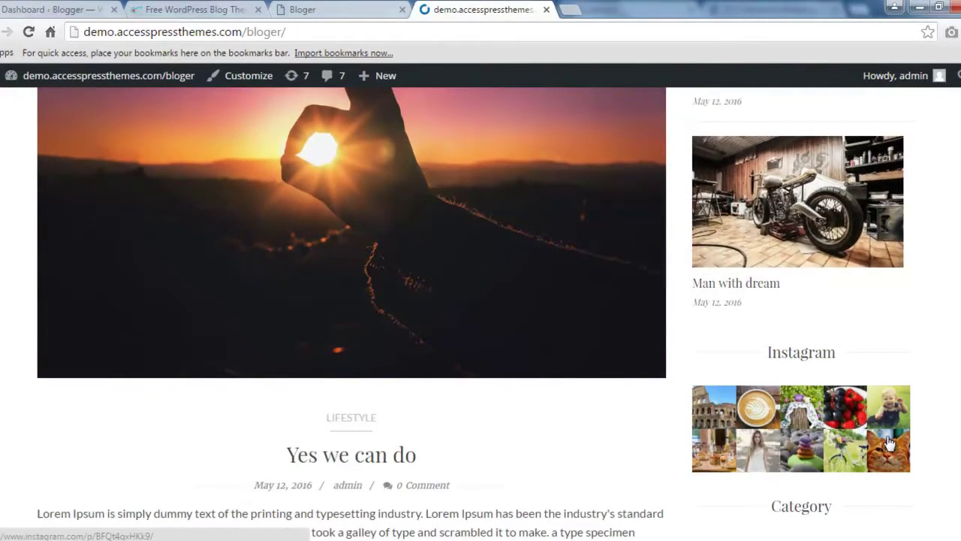
pyautogui.scroll(-4, 891, 444)
pyautogui.scroll(1, 891, 443)
pyautogui.scroll(14, 891, 444)
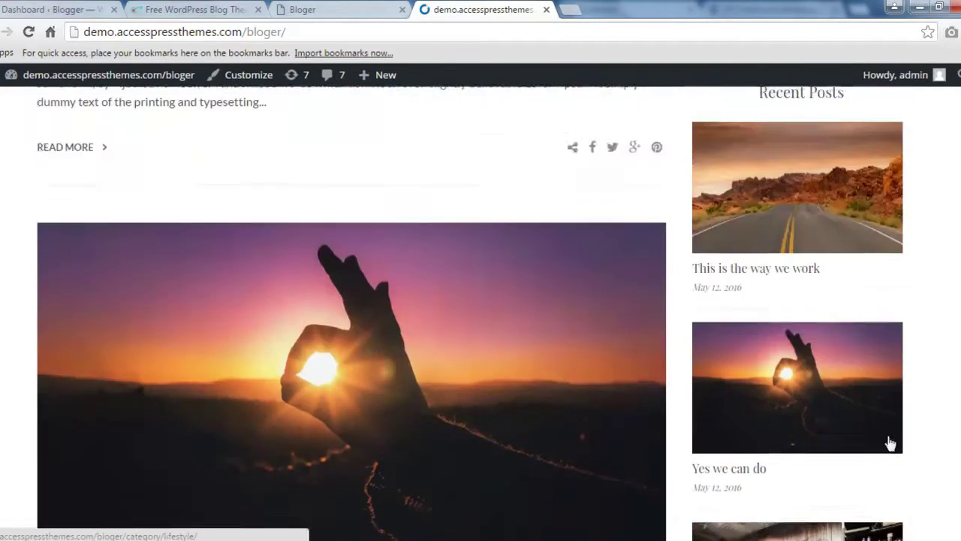
pyautogui.scroll(1, 891, 444)
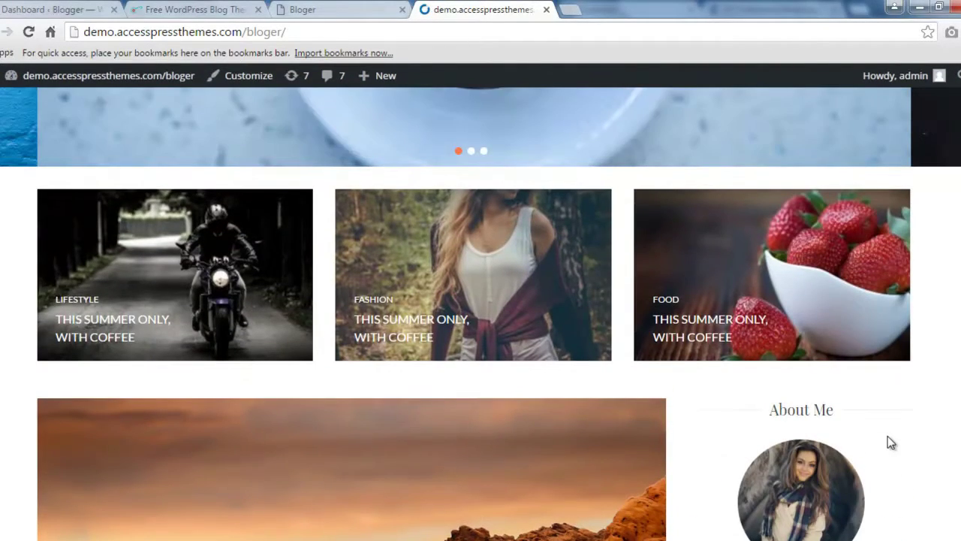
# Step: Open the local Blogger site's theme customizer in a new tab and go to Home Page Layout under Design Setting
pyautogui.click(23, 9)
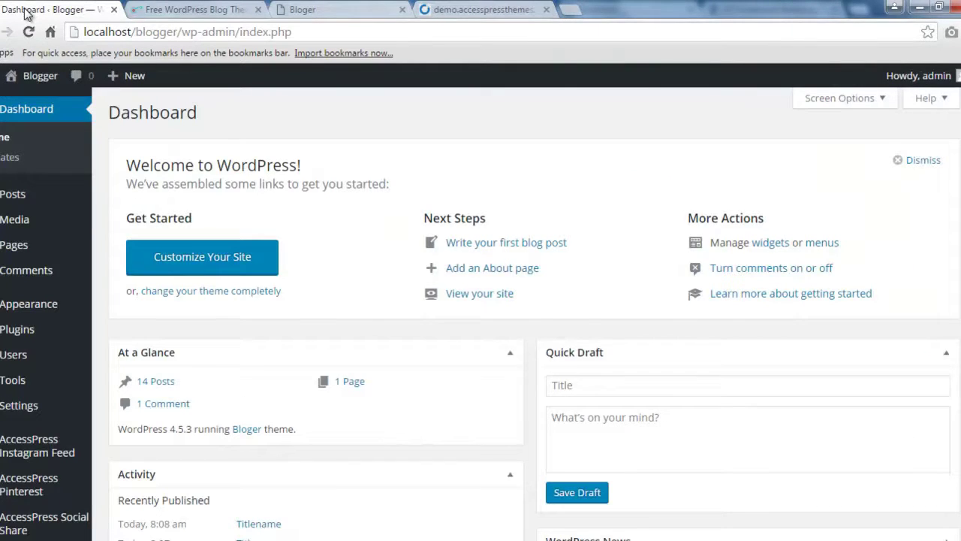
pyautogui.moveTo(15, 312)
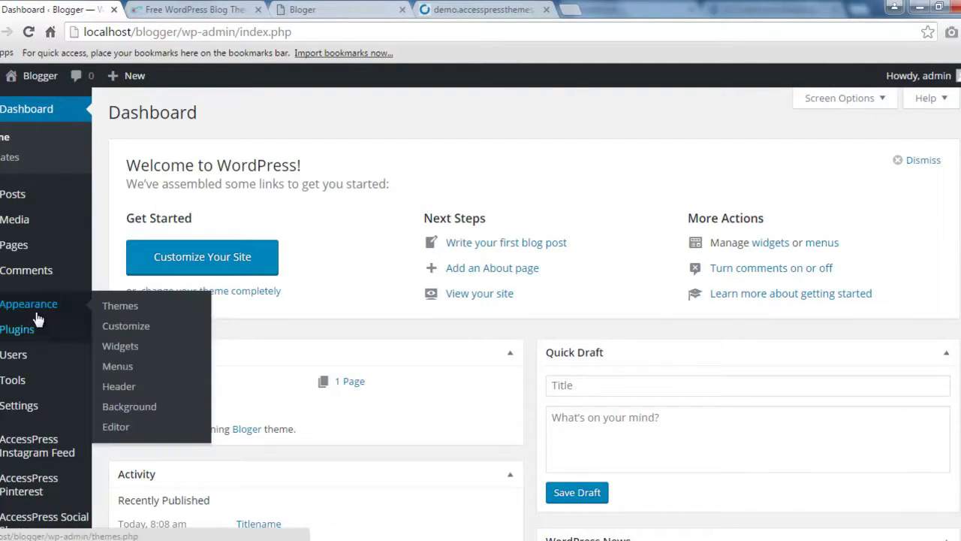
pyautogui.rightClick(131, 326)
pyautogui.click(141, 333)
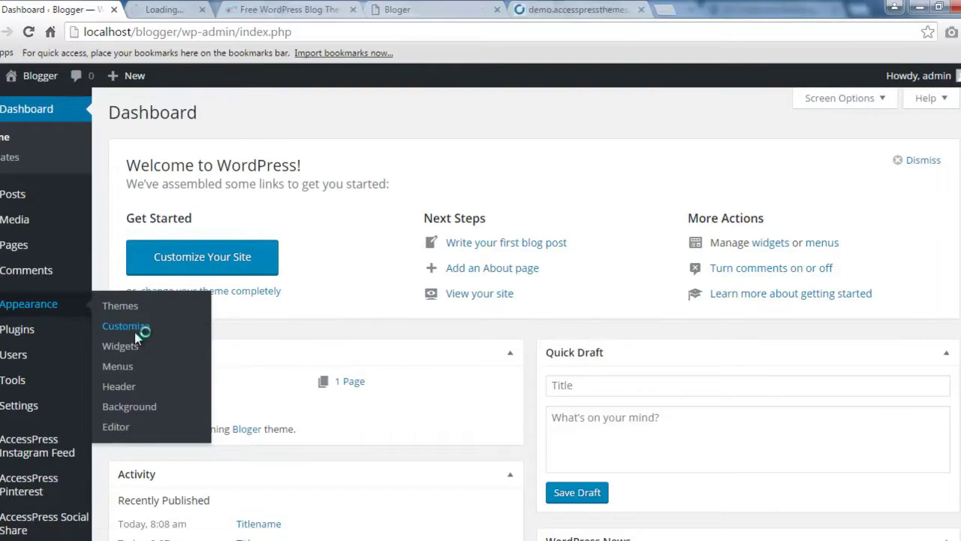
pyautogui.click(176, 9)
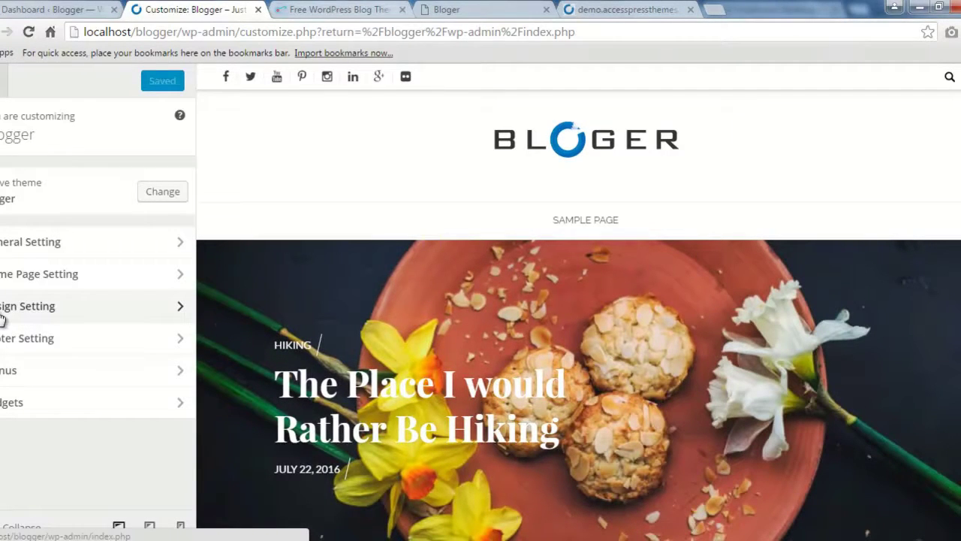
pyautogui.click(63, 311)
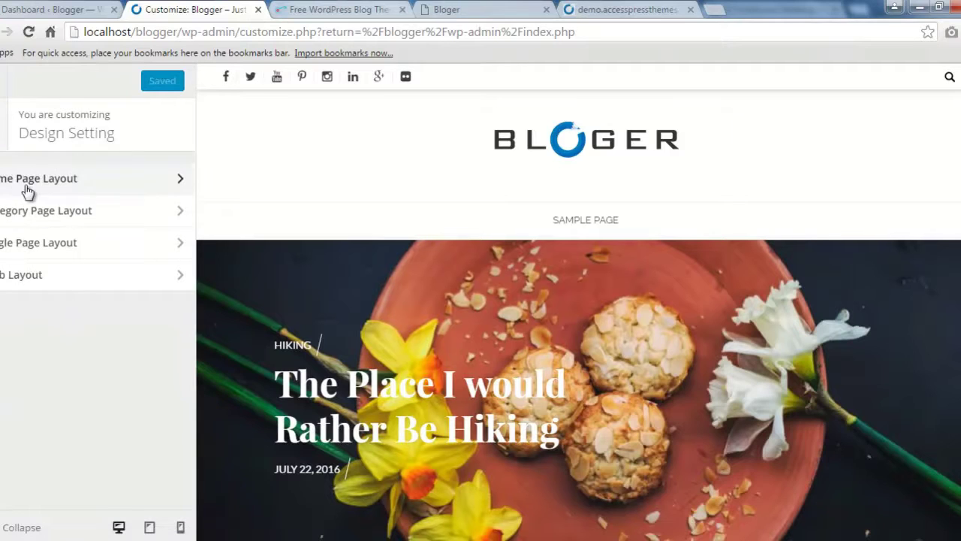
pyautogui.click(124, 184)
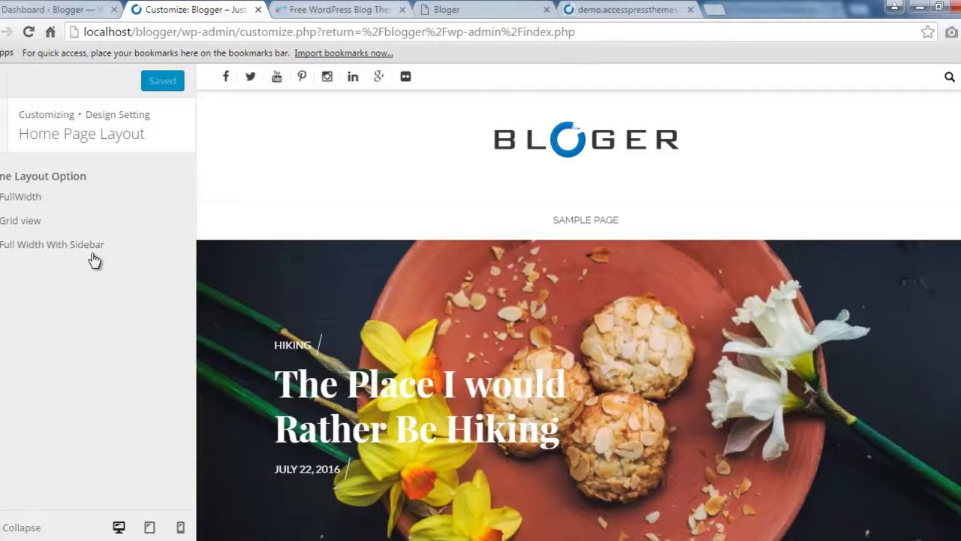
# Step: Review the current home page preview, set the home layout option to FullWidth and inspect the resulting post layout
pyautogui.scroll(-4, 331, 277)
pyautogui.scroll(-6, 330, 278)
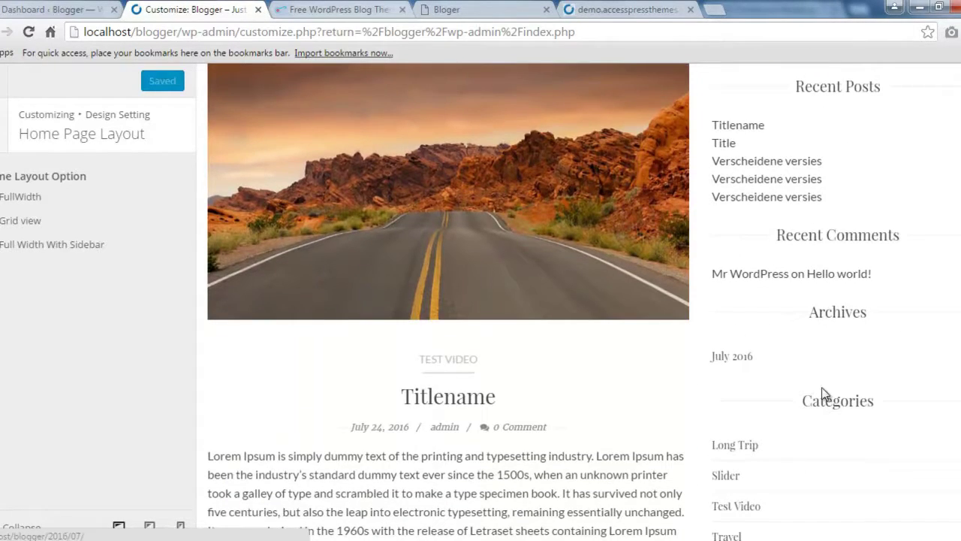
pyautogui.scroll(2, 429, 342)
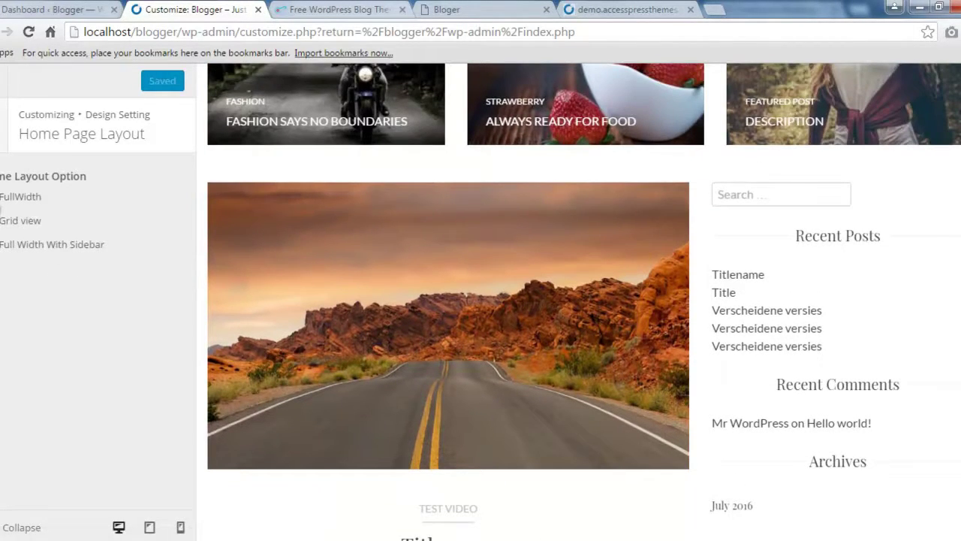
pyautogui.click(7, 220)
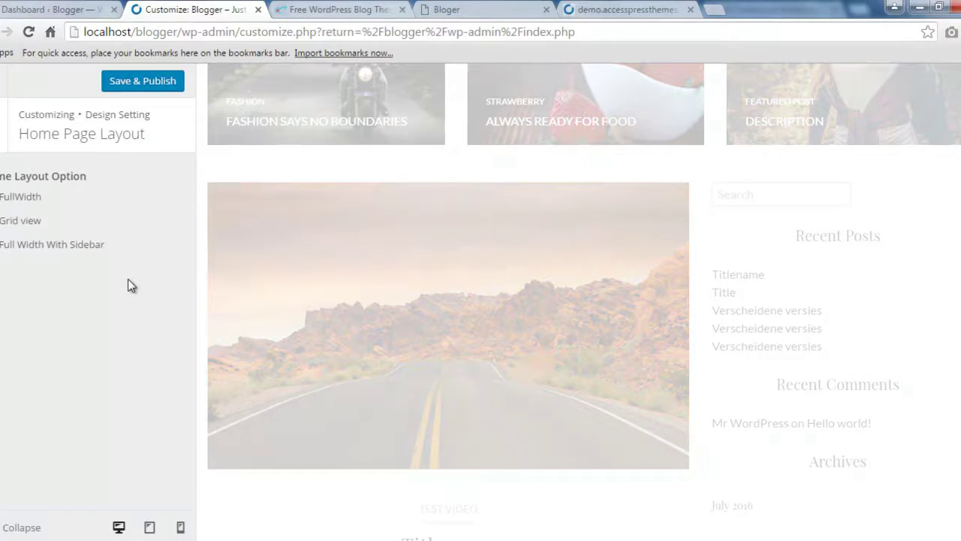
pyautogui.scroll(5, 525, 310)
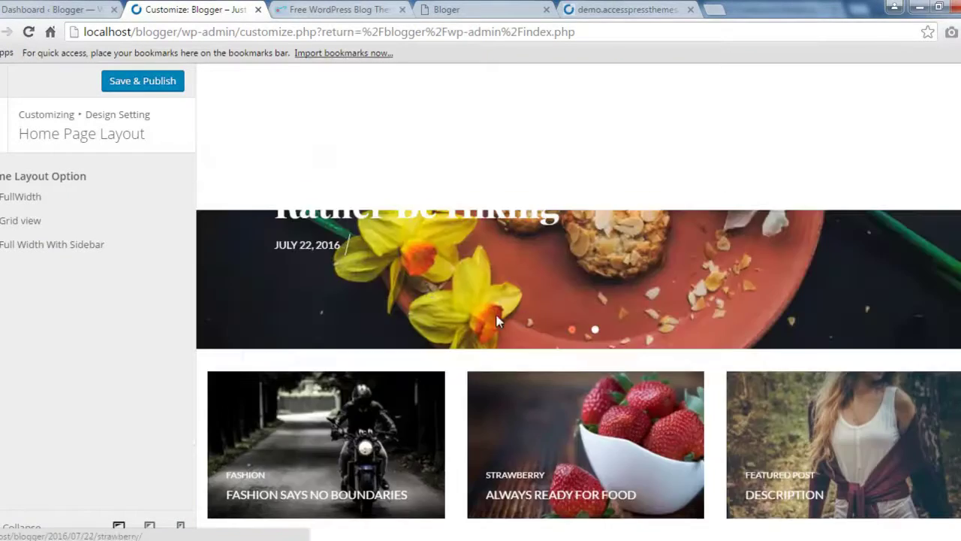
pyautogui.scroll(-7, 578, 350)
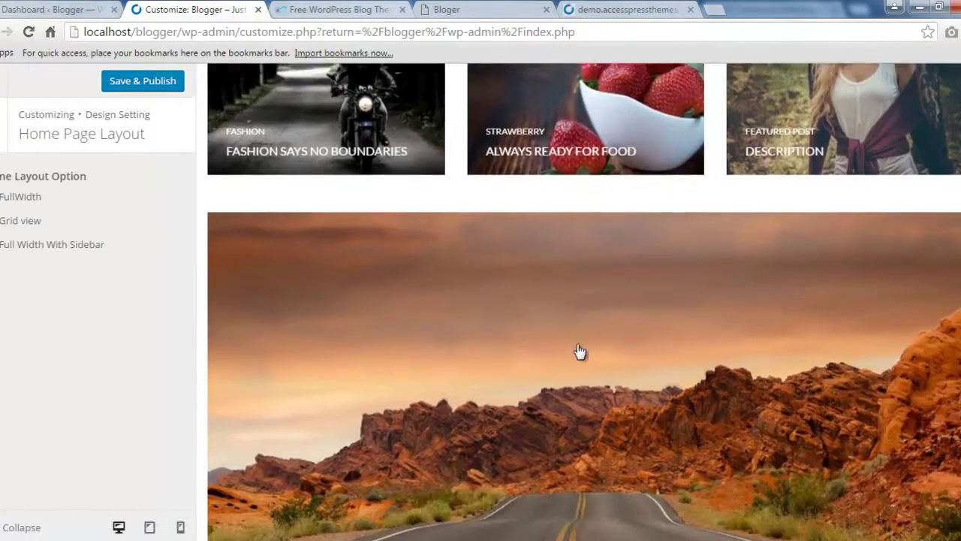
pyautogui.scroll(-6, 567, 405)
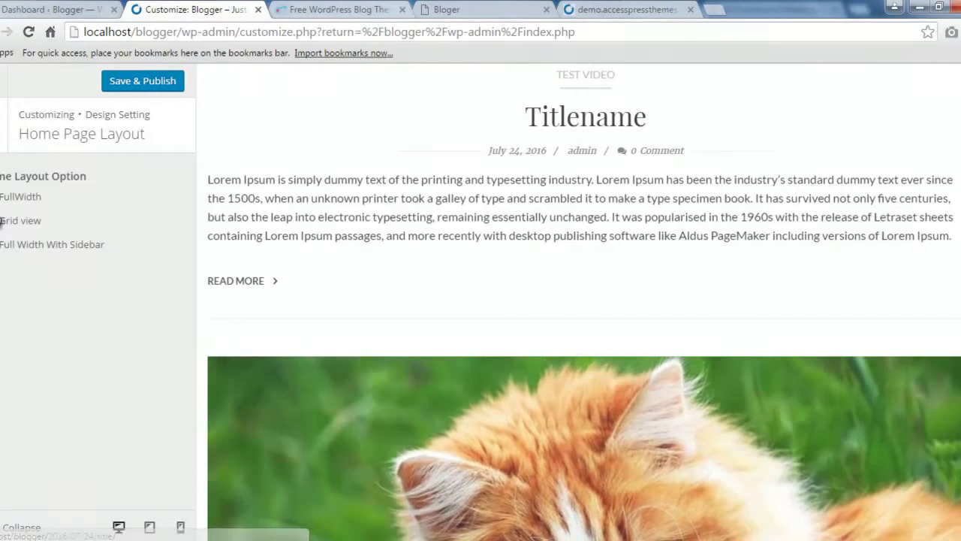
# Step: Set the home layout option to Grid view and inspect the arrangement of posts in the preview
pyautogui.click(11, 243)
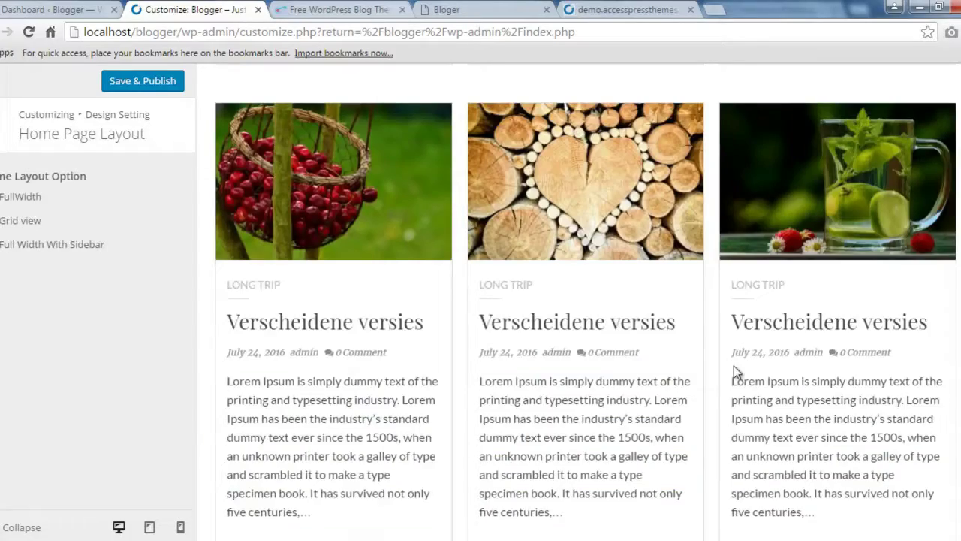
pyautogui.scroll(4, 734, 368)
pyautogui.scroll(10, 736, 379)
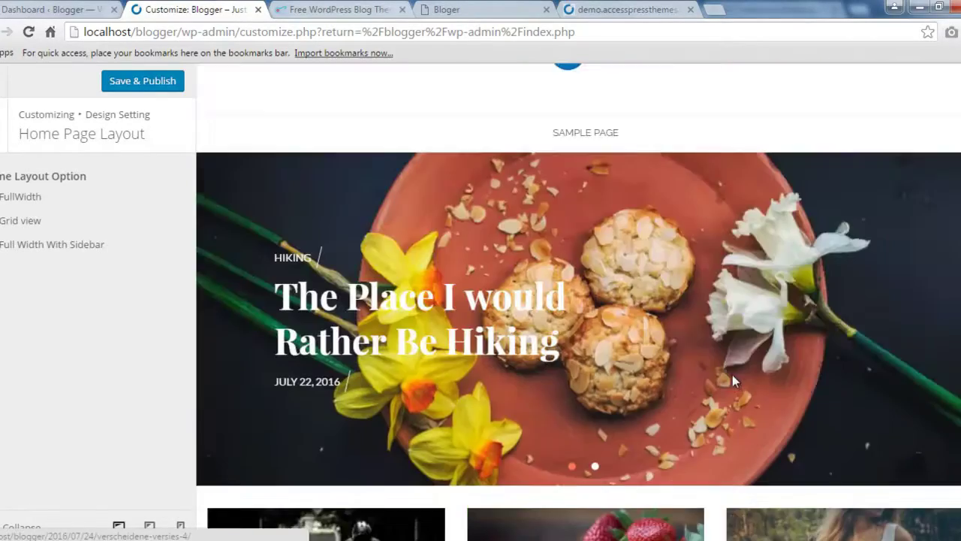
pyautogui.scroll(-10, 733, 375)
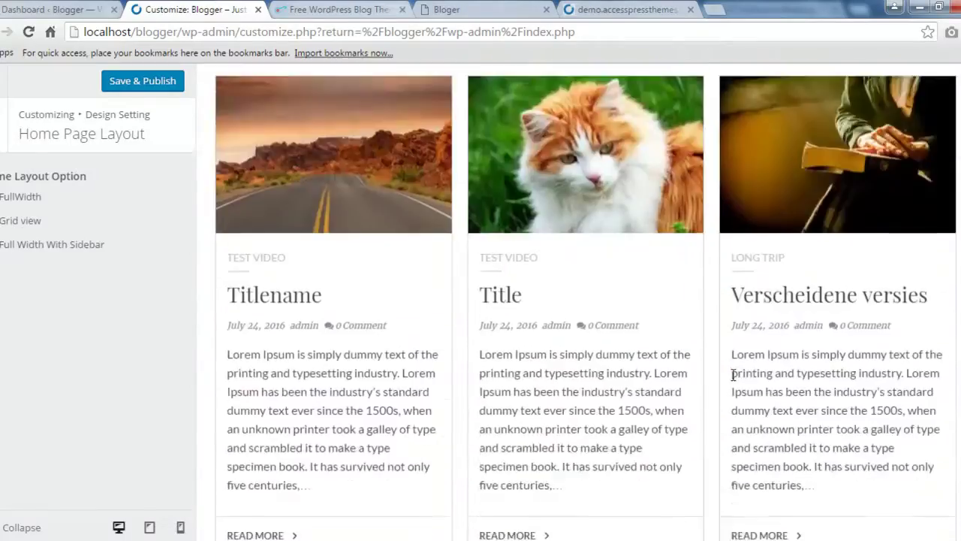
pyautogui.scroll(3, 636, 365)
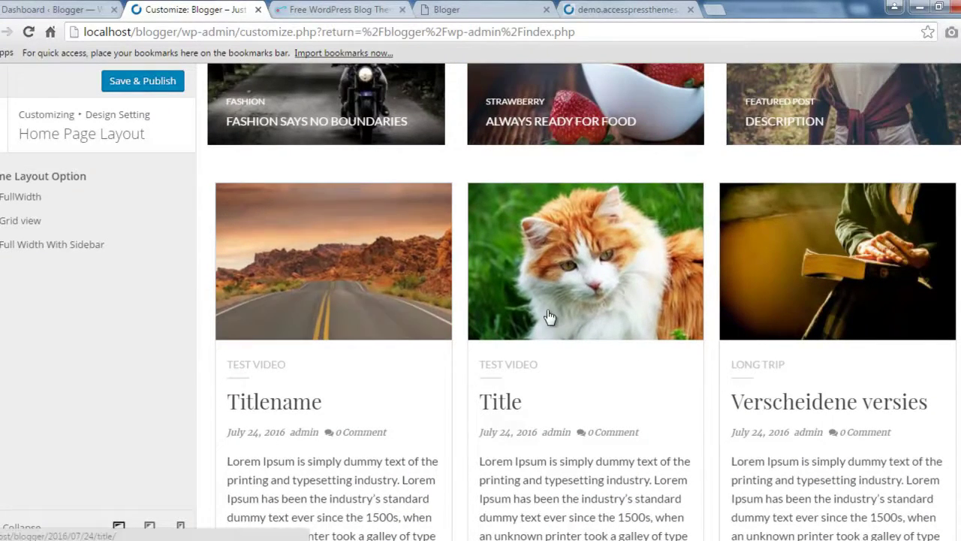
pyautogui.scroll(-1, 767, 392)
pyautogui.scroll(-1, 767, 392)
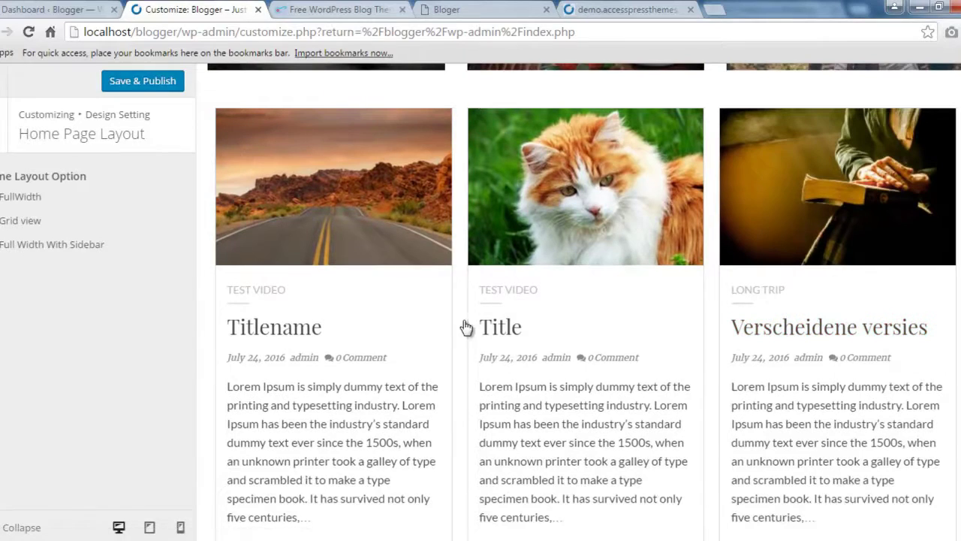
pyautogui.scroll(-7, 652, 368)
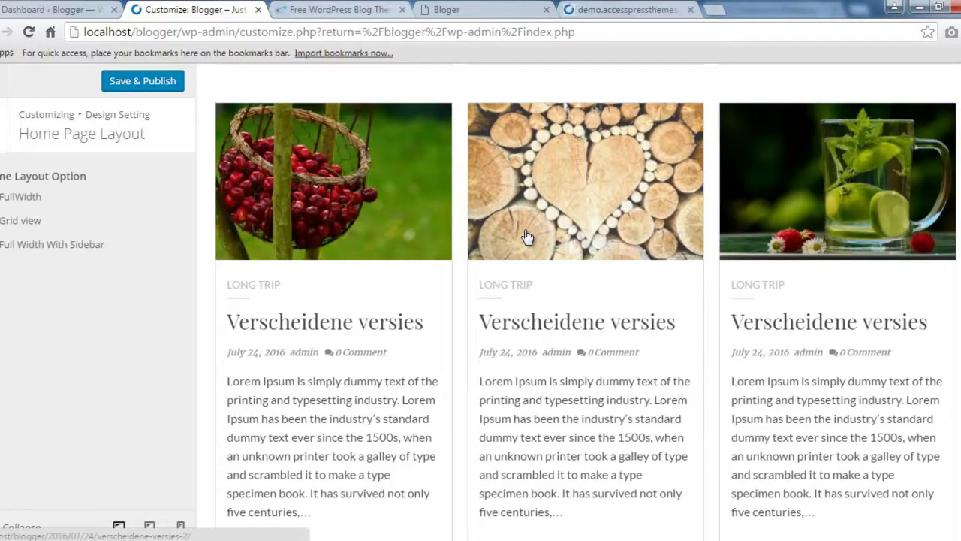
# Step: Set the home layout option to Full Width With Sidebar to match the demo site and publish the change
pyautogui.click(594, 13)
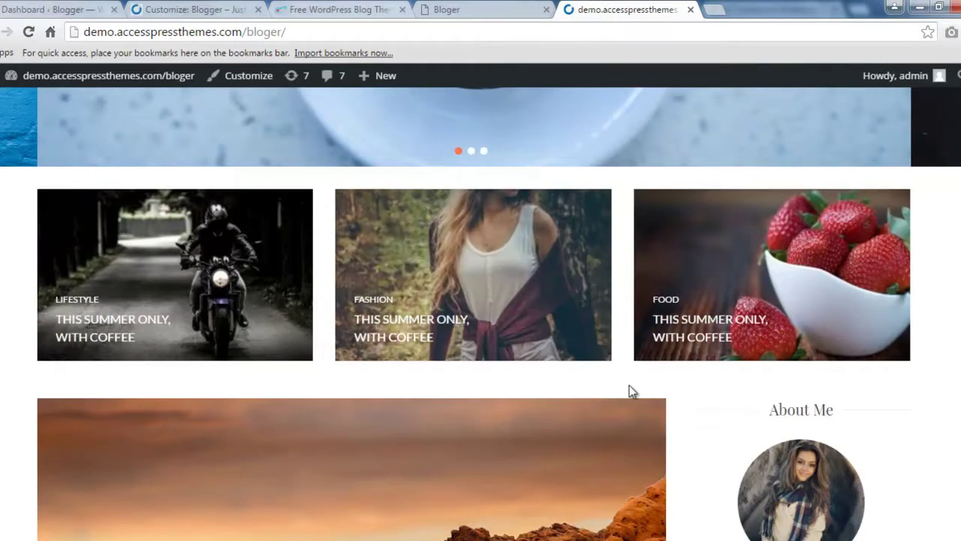
pyautogui.scroll(-3, 406, 385)
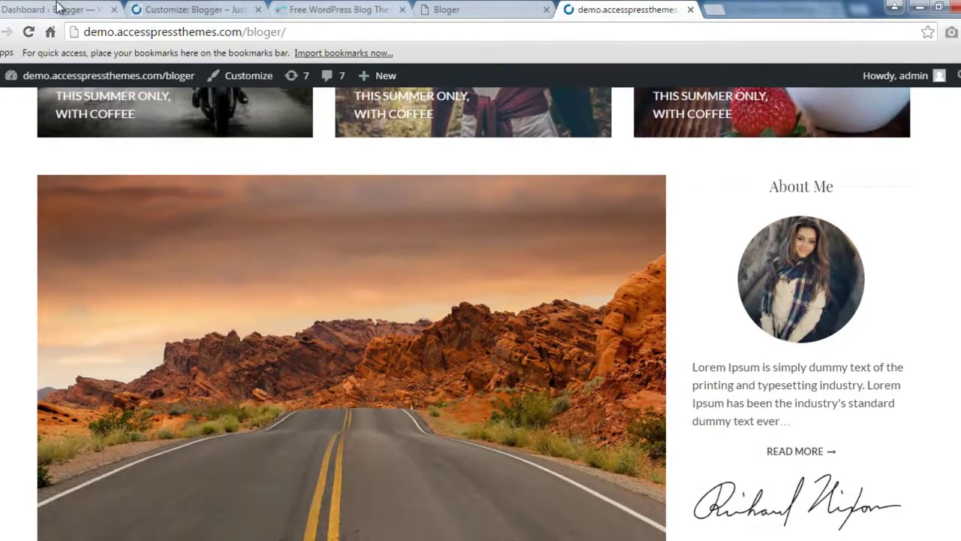
pyautogui.click(193, 9)
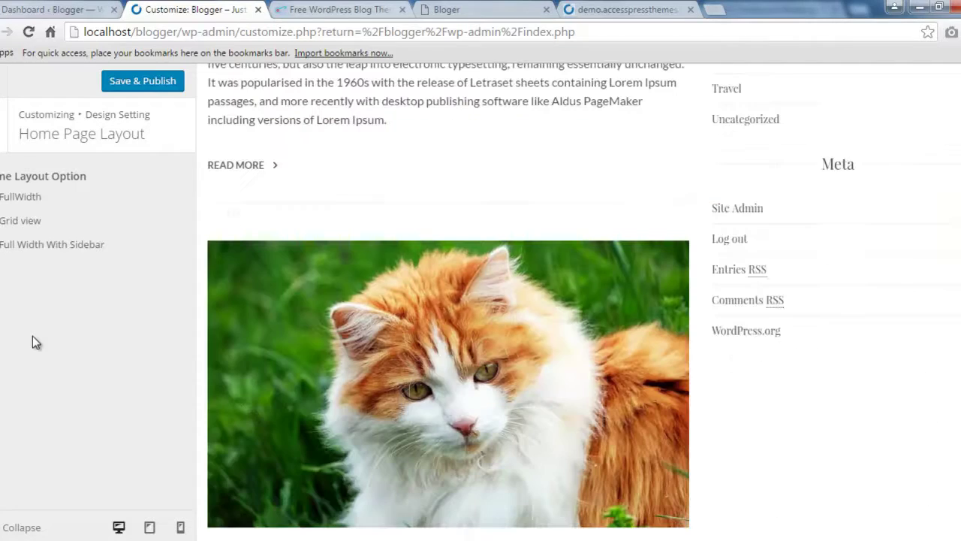
pyautogui.click(145, 84)
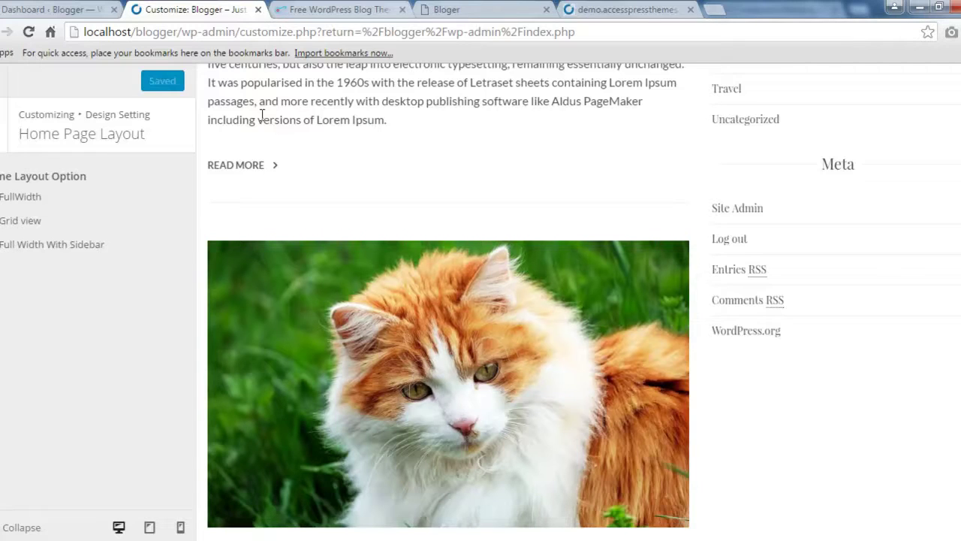
# Step: Review the recommended plugins under Requirements in the Bloger documentation and check the local dashboard for their entries
pyautogui.click(72, 10)
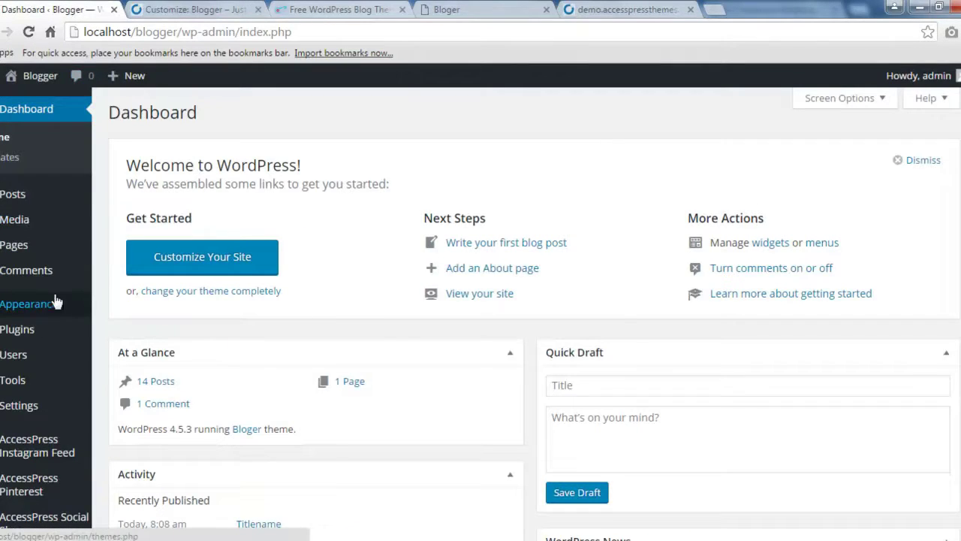
pyautogui.moveTo(54, 312)
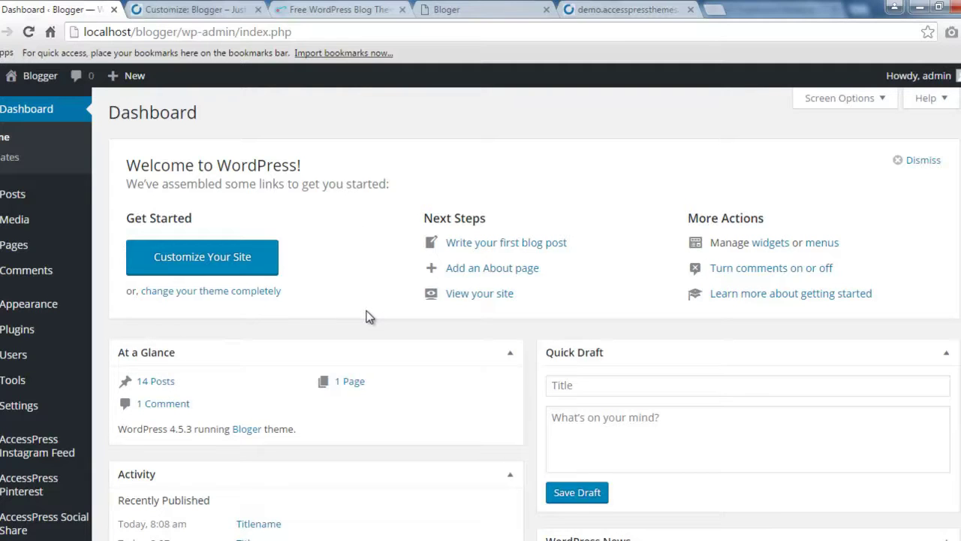
pyautogui.click(450, 9)
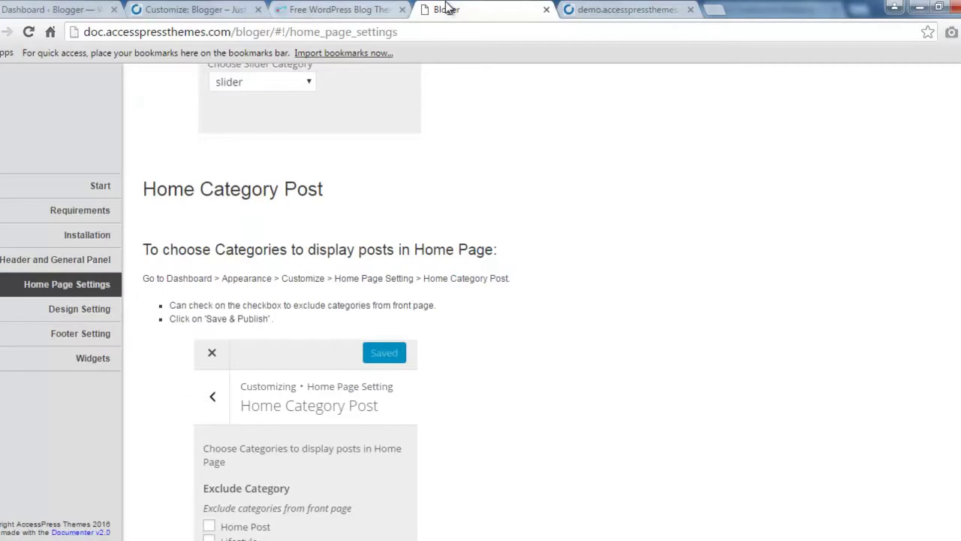
pyautogui.click(73, 211)
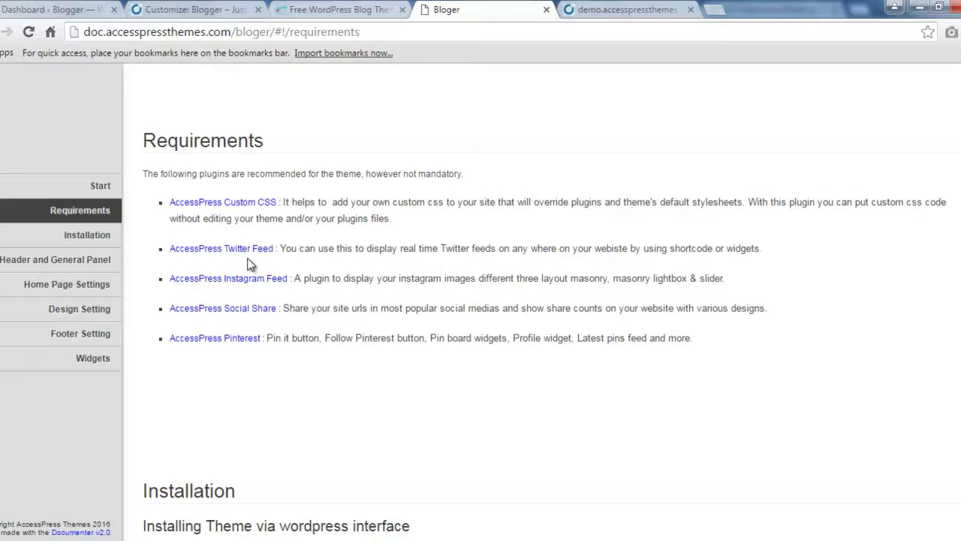
pyautogui.click(102, 8)
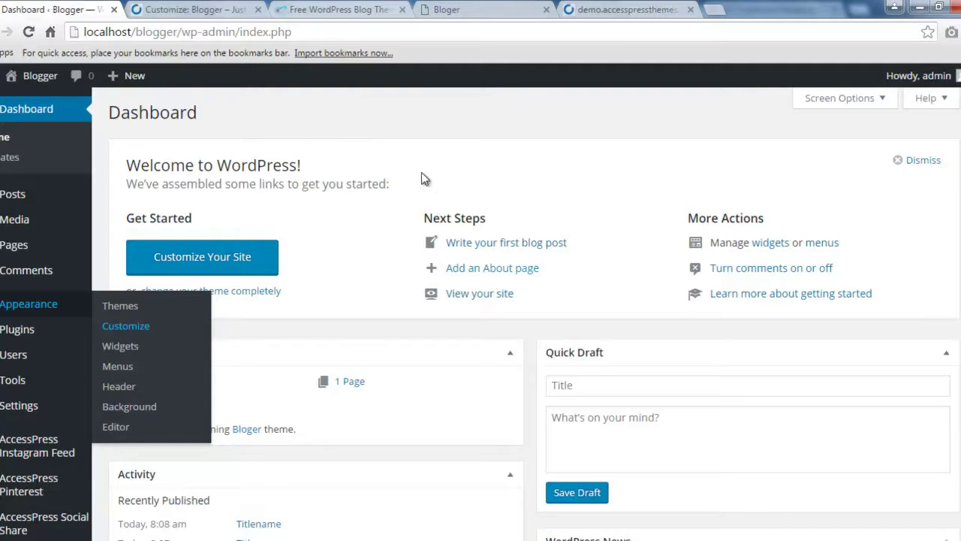
pyautogui.scroll(-1, 235, 422)
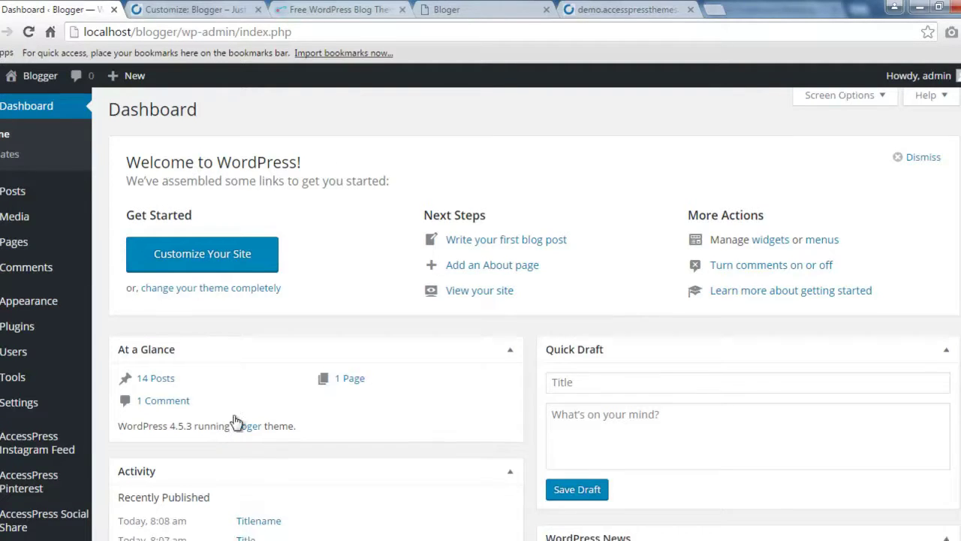
pyautogui.scroll(-3, 235, 422)
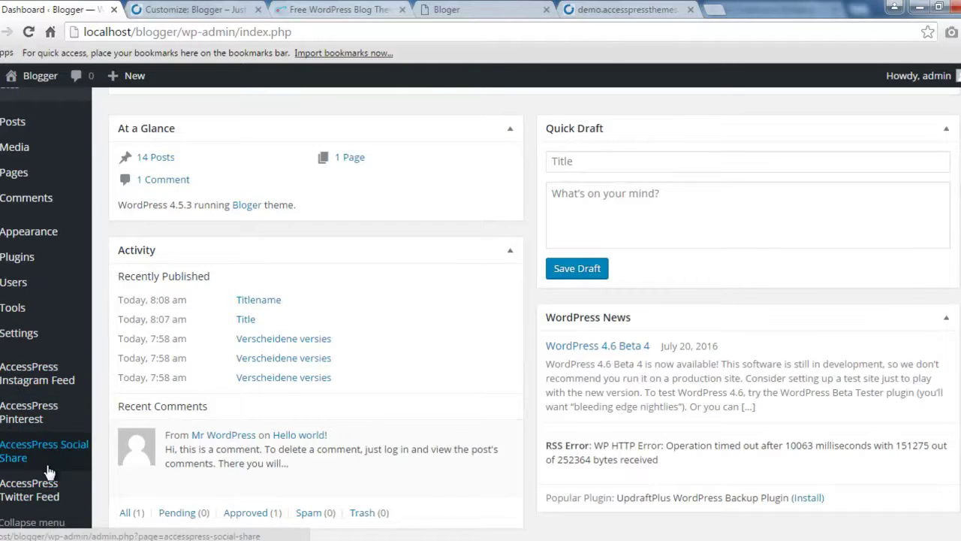
# Step: Examine the sidebar widgets on the Bloger demo site's home page
pyautogui.click(598, 7)
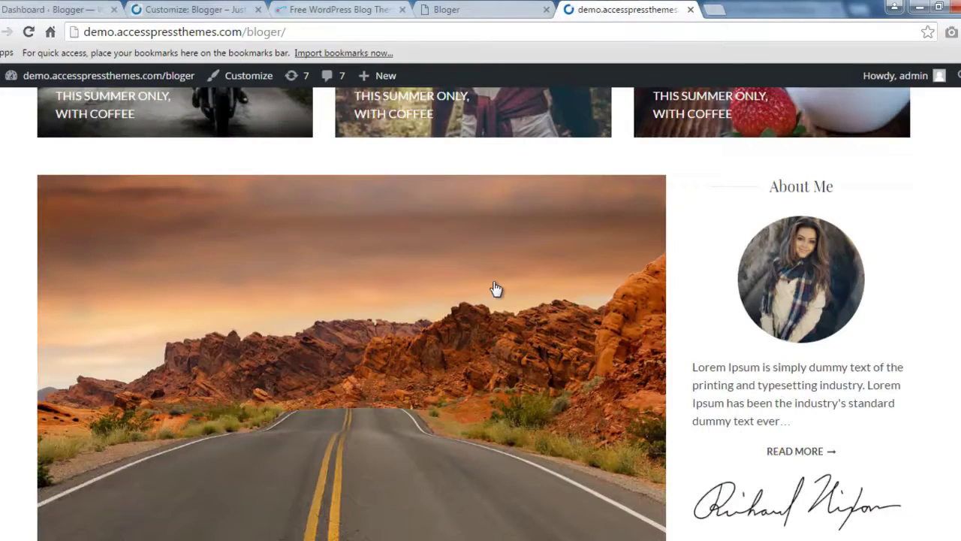
pyautogui.scroll(-10, 916, 386)
pyautogui.scroll(-5, 916, 387)
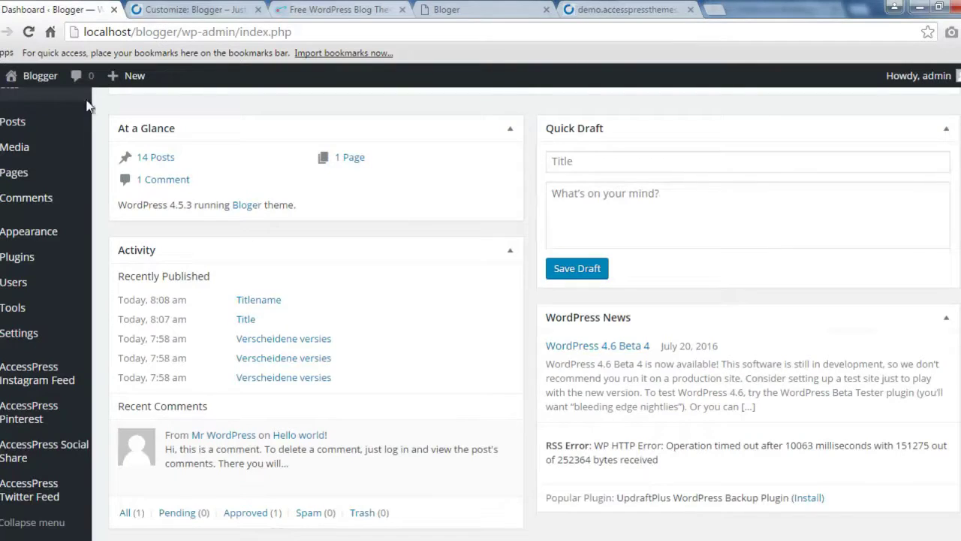
# Step: Open the local site's Widgets page in a new tab from the dashboard and switch to it
pyautogui.click(69, 9)
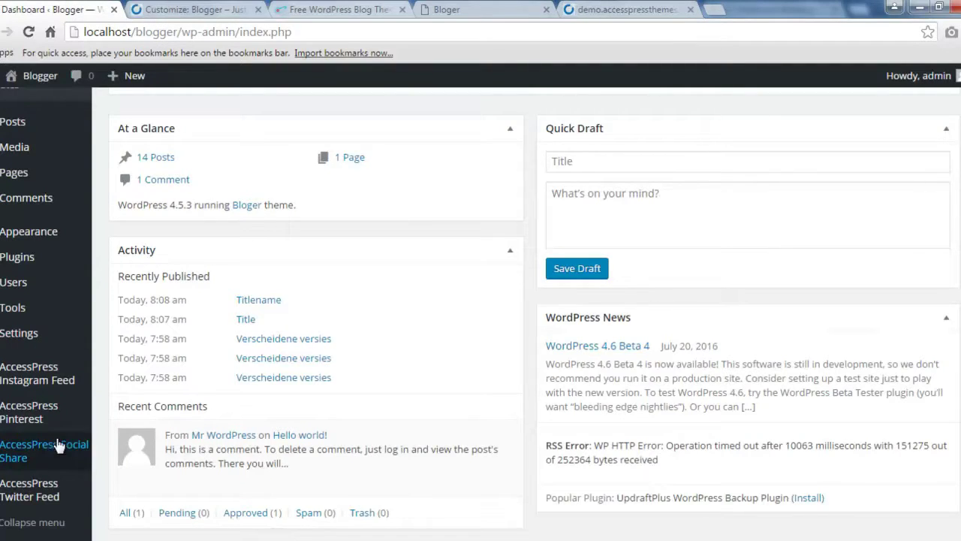
pyautogui.scroll(3, 68, 458)
pyautogui.moveTo(81, 415)
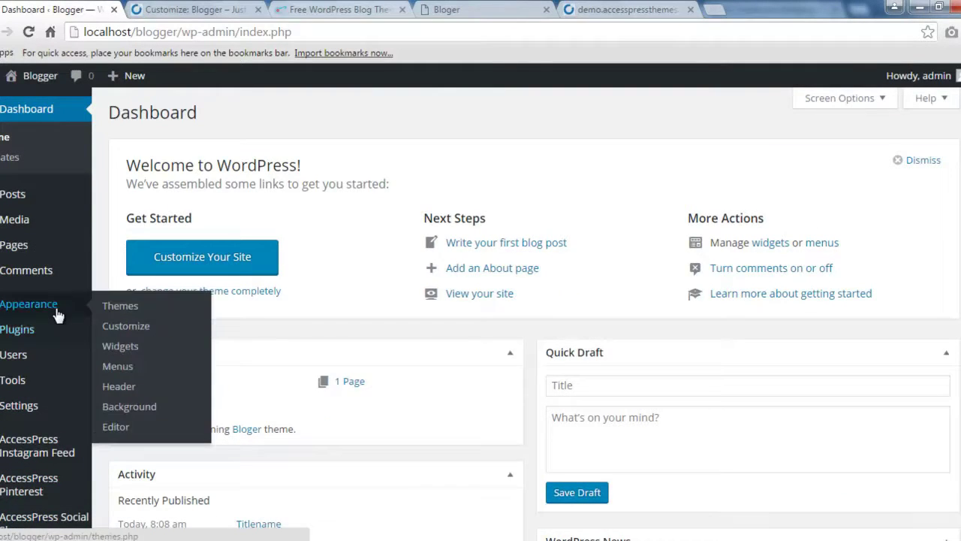
pyautogui.rightClick(125, 349)
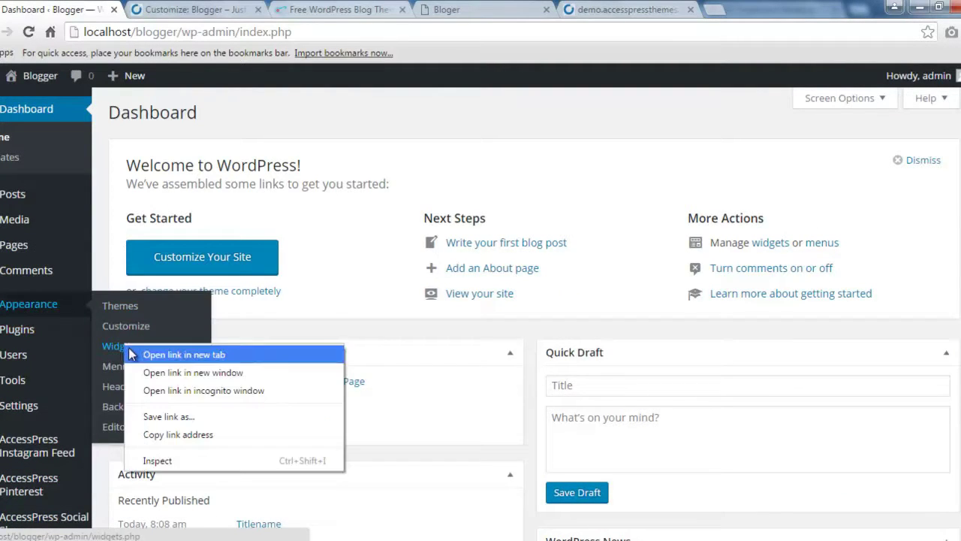
pyautogui.click(188, 355)
pyautogui.click(159, 12)
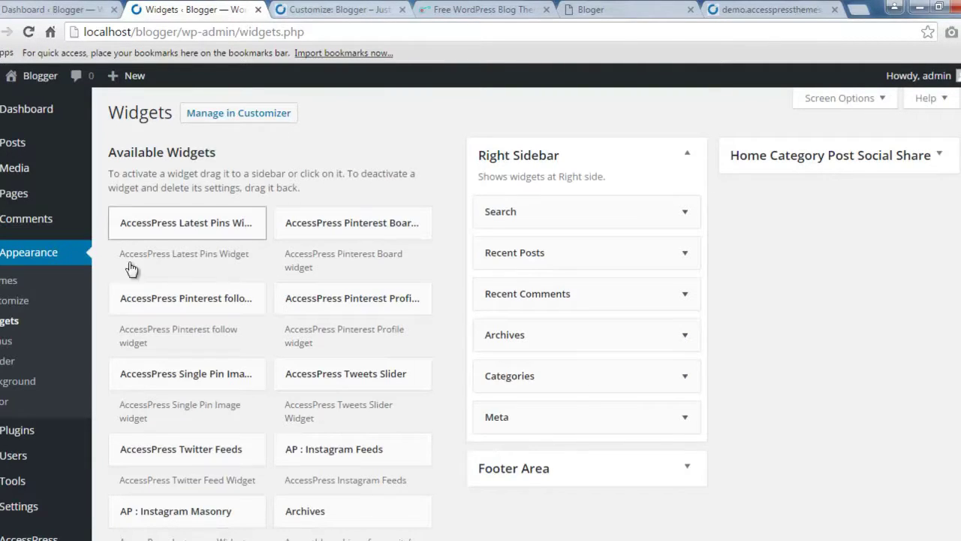
# Step: Review the available widgets and the widgets assigned to the Right Sidebar area
pyautogui.scroll(-7, 336, 410)
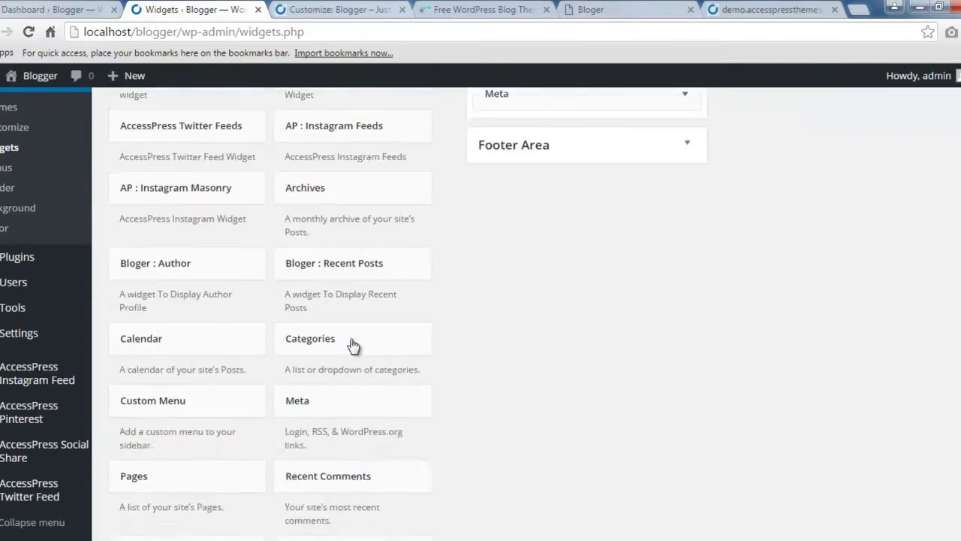
pyautogui.scroll(7, 272, 381)
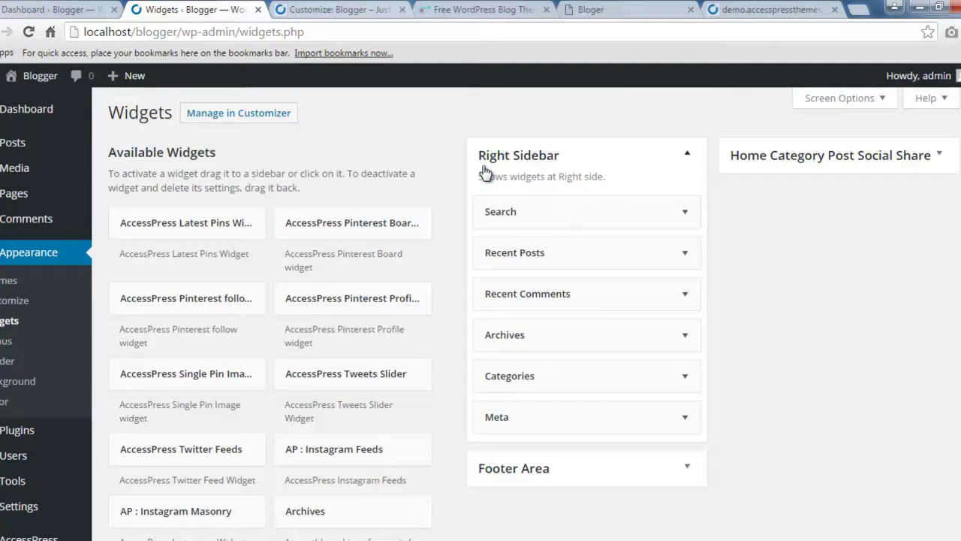
pyautogui.click(681, 167)
pyautogui.click(677, 172)
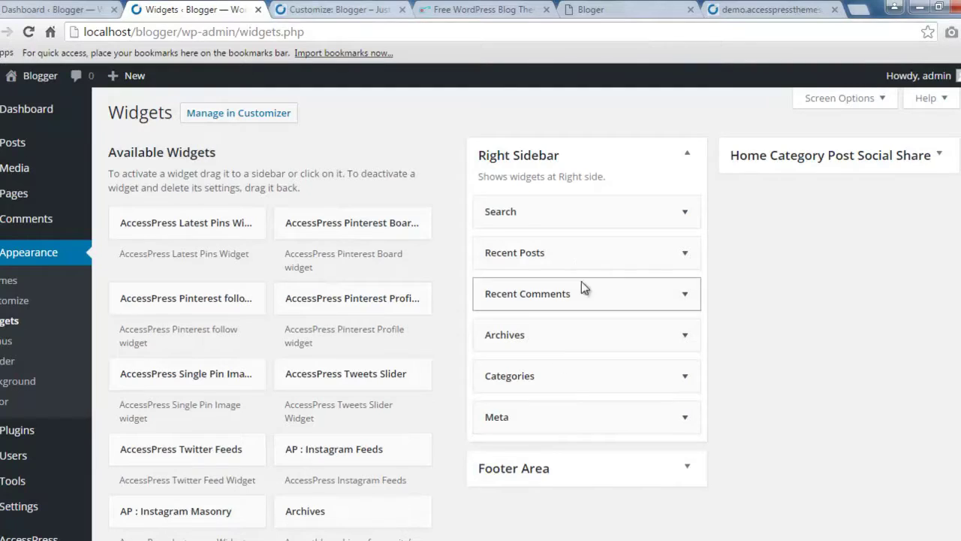
# Step: Delete the Search, Recent Posts, Recent Comments, Archives, Categories and Meta widgets from the Right Sidebar
pyautogui.click(684, 215)
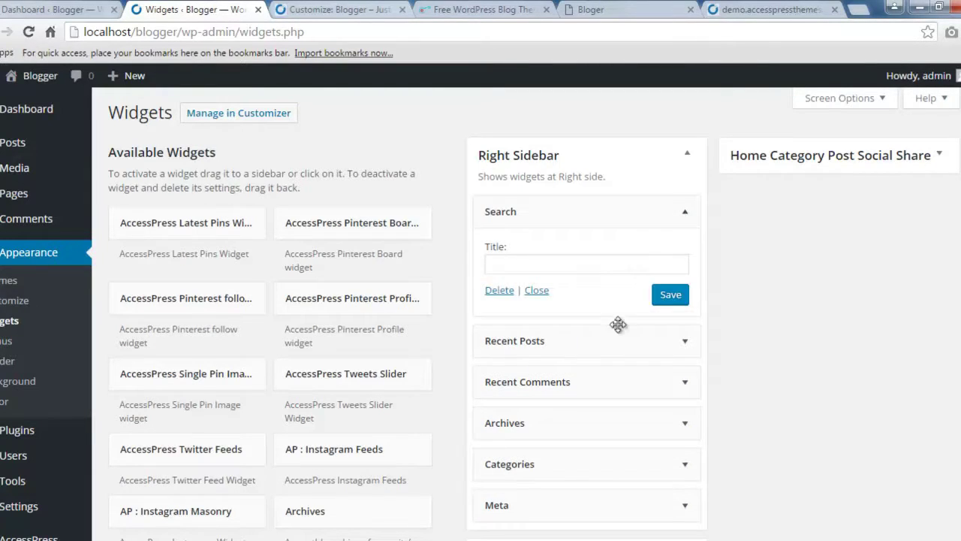
pyautogui.click(499, 291)
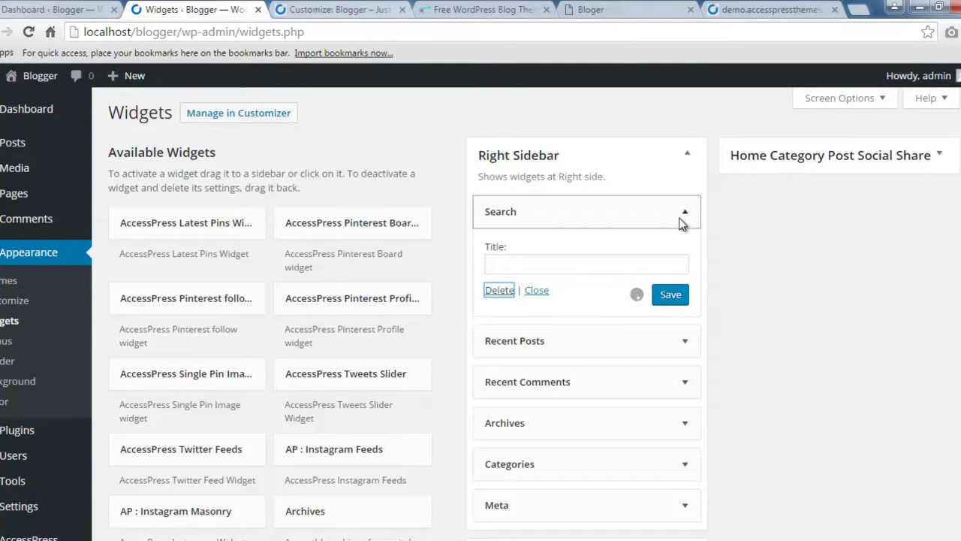
pyautogui.click(681, 220)
pyautogui.click(499, 348)
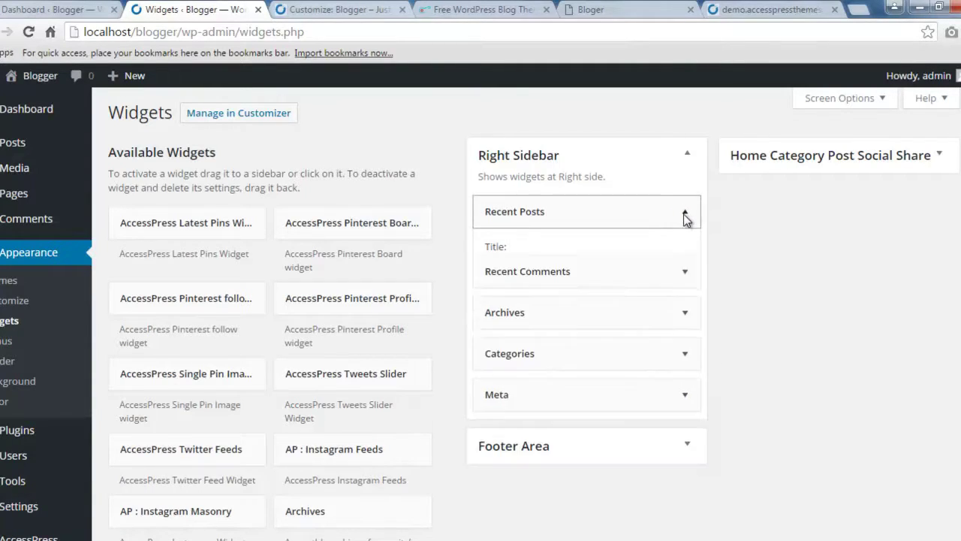
pyautogui.click(685, 216)
pyautogui.click(498, 322)
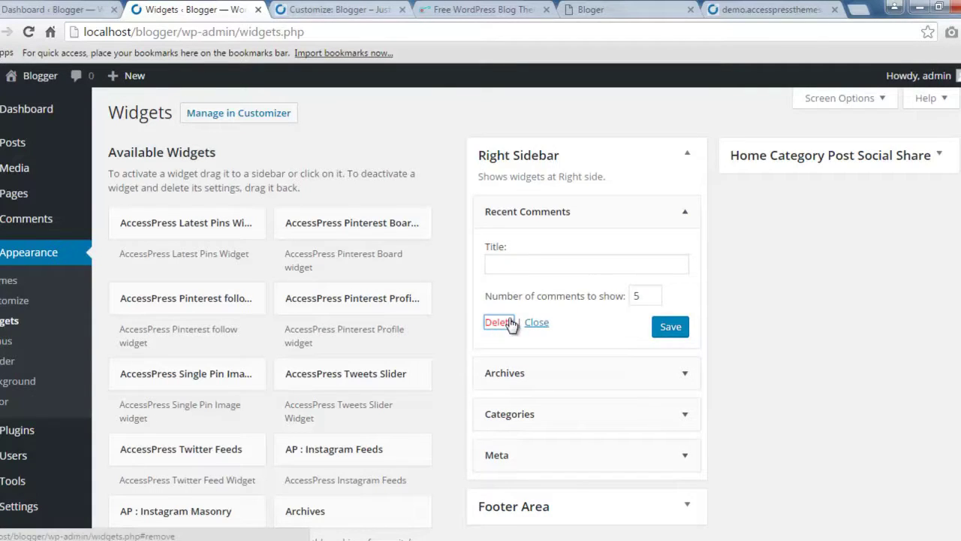
pyautogui.click(682, 221)
pyautogui.click(498, 330)
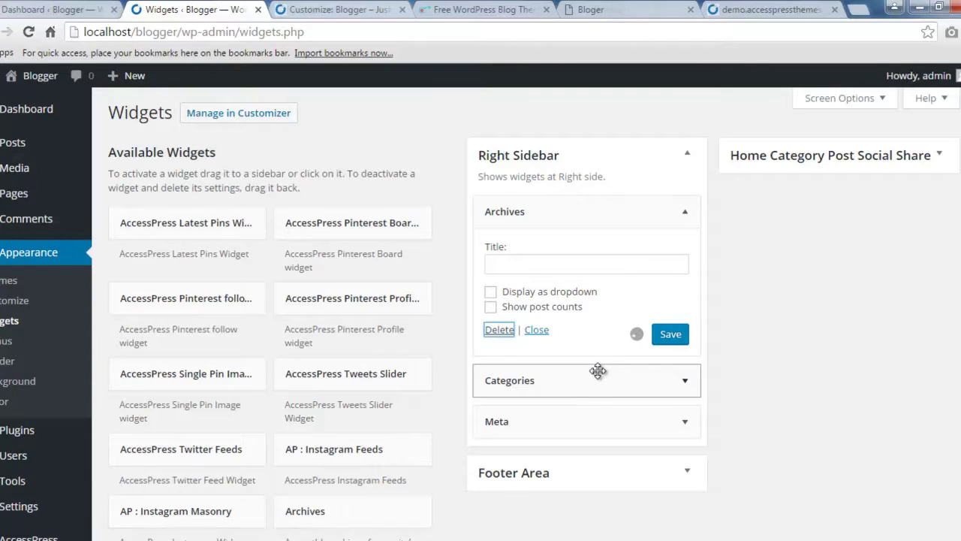
pyautogui.click(676, 214)
pyautogui.click(498, 344)
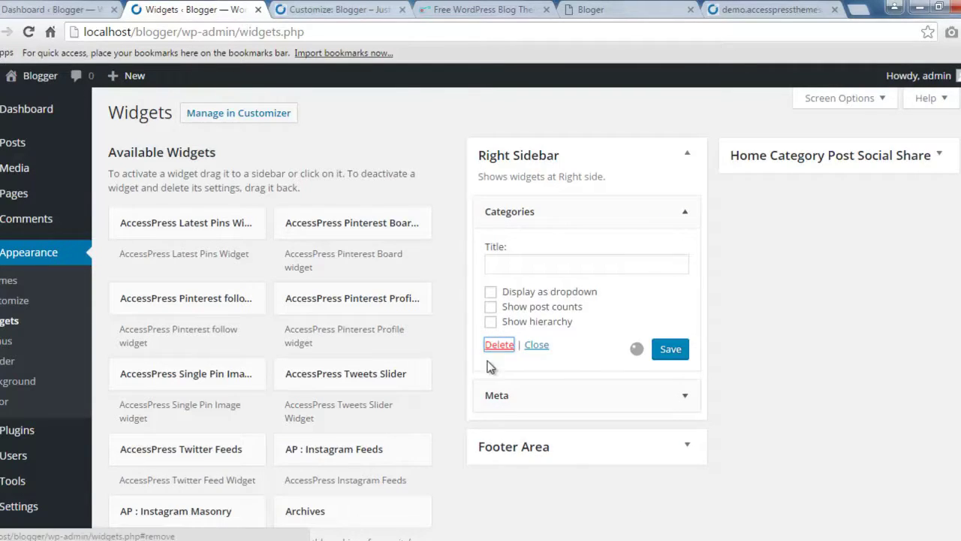
pyautogui.click(676, 211)
pyautogui.click(499, 290)
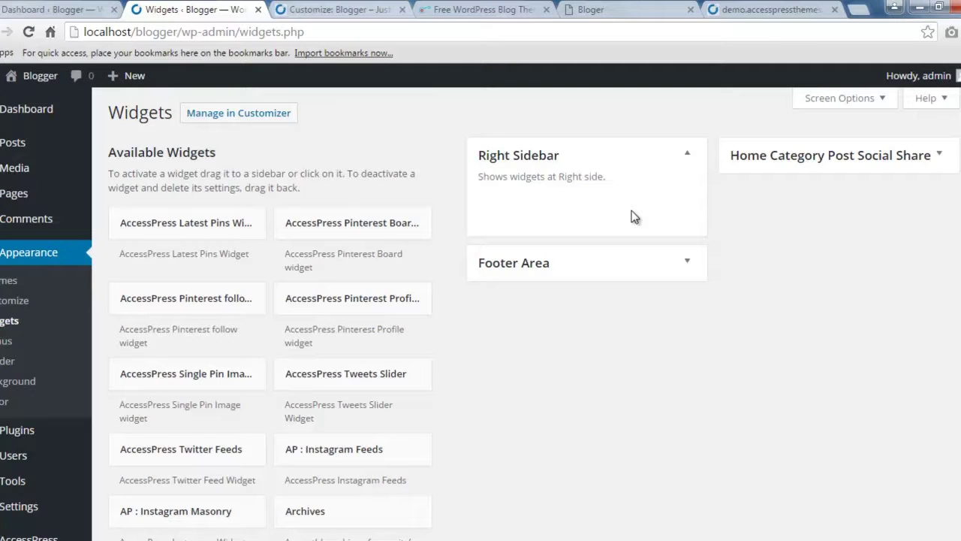
# Step: Check the demo site's sidebar, up to its About Me section, for the widgets to reproduce
pyautogui.click(732, 9)
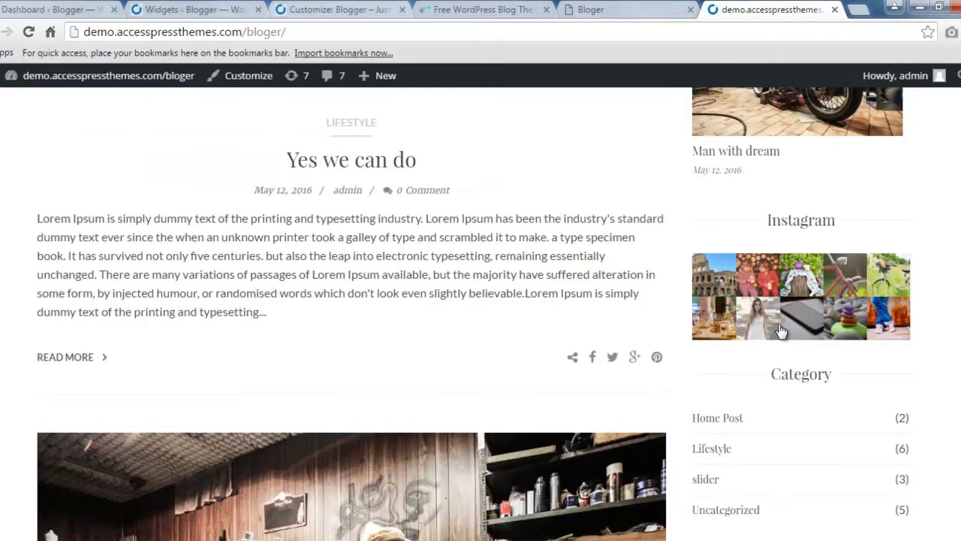
pyautogui.scroll(5, 796, 349)
pyautogui.scroll(8, 796, 350)
pyautogui.scroll(-2, 865, 421)
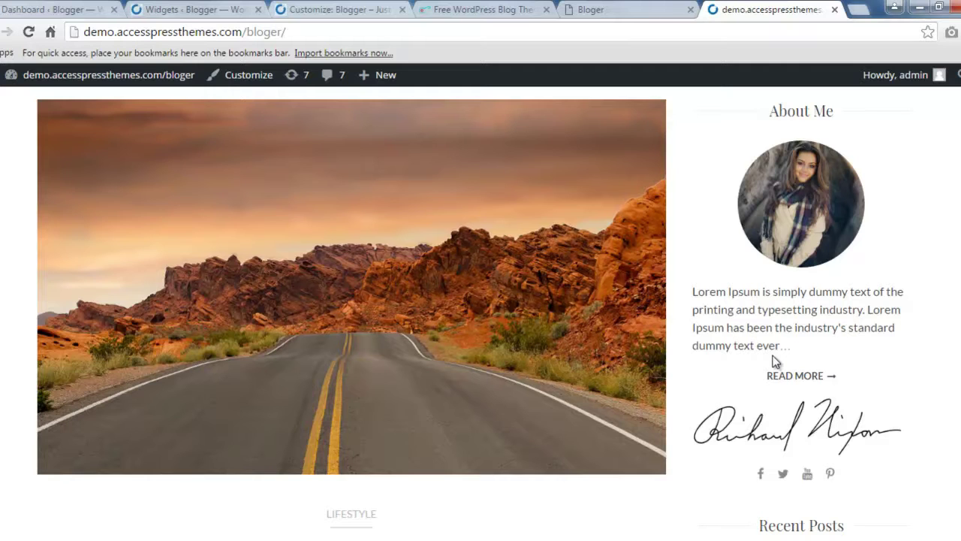
# Step: Add the Bloger : Author widget to the local site's Right Sidebar, look through its fields and save it
pyautogui.click(184, 8)
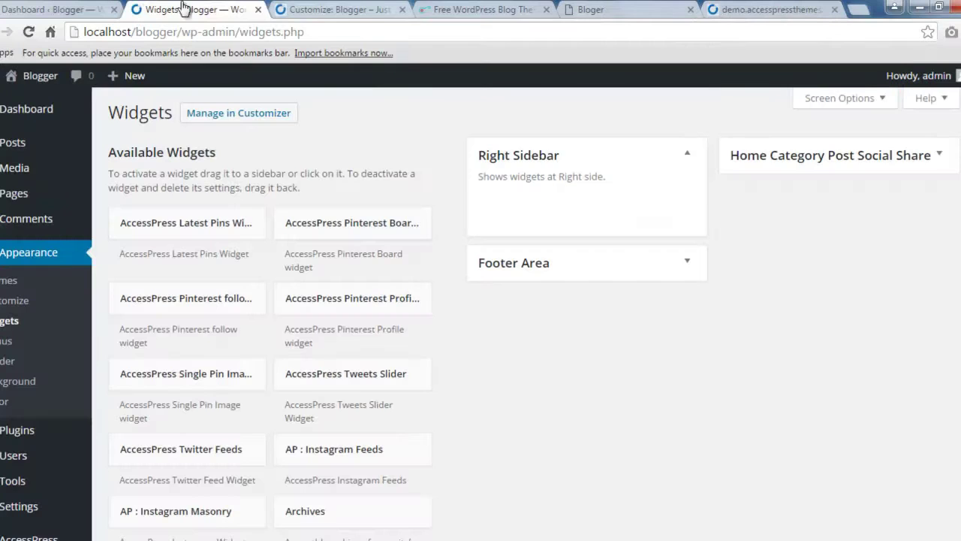
pyautogui.scroll(-2, 376, 515)
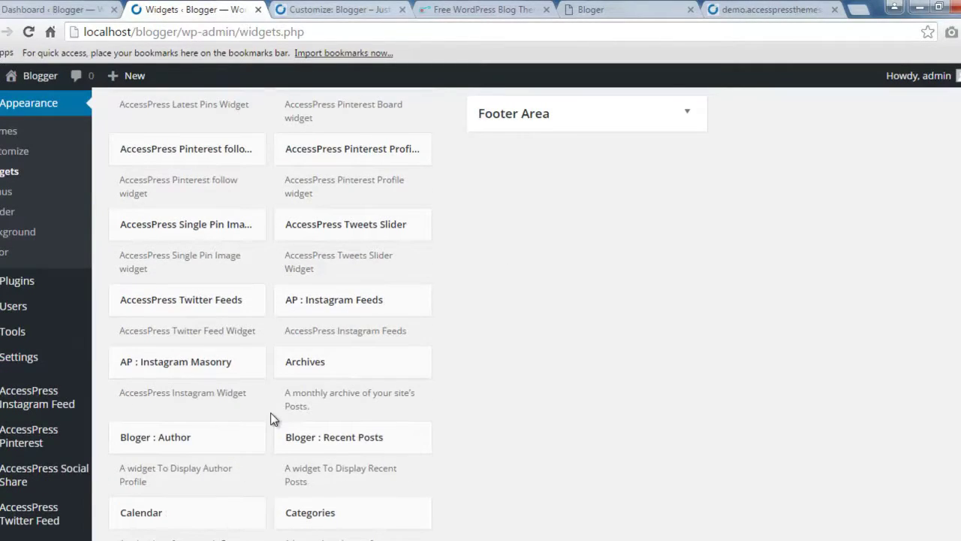
pyautogui.scroll(-1, 271, 415)
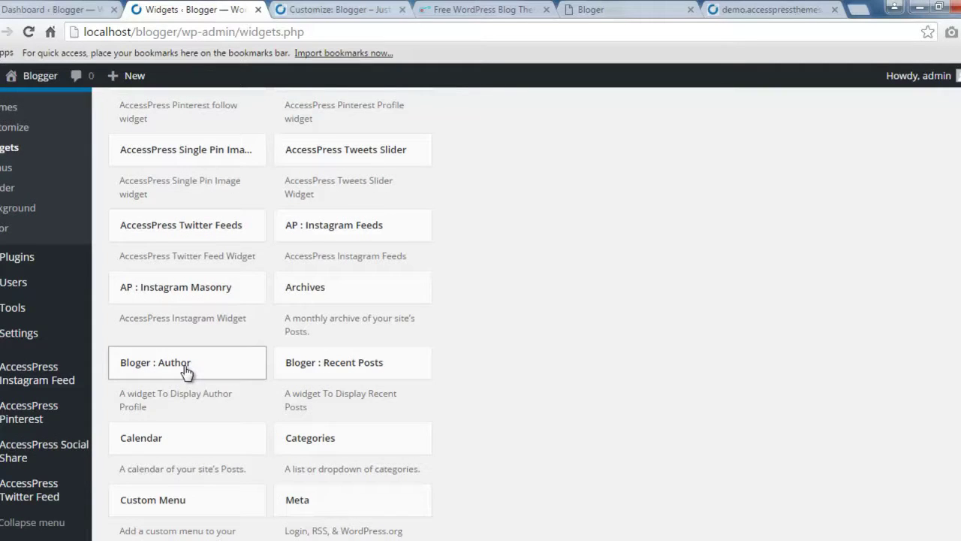
pyautogui.moveTo(185, 371); pyautogui.dragTo(580, 241)
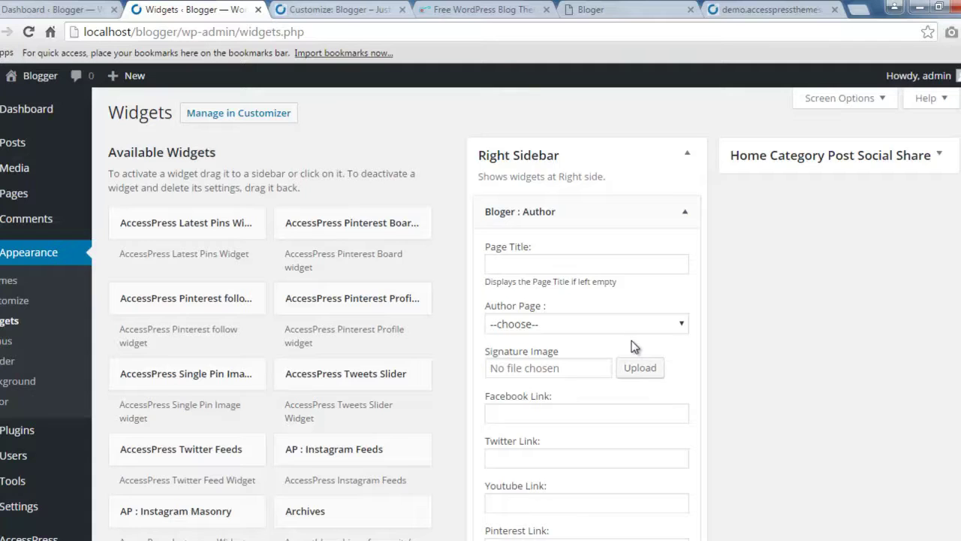
pyautogui.scroll(-5, 631, 346)
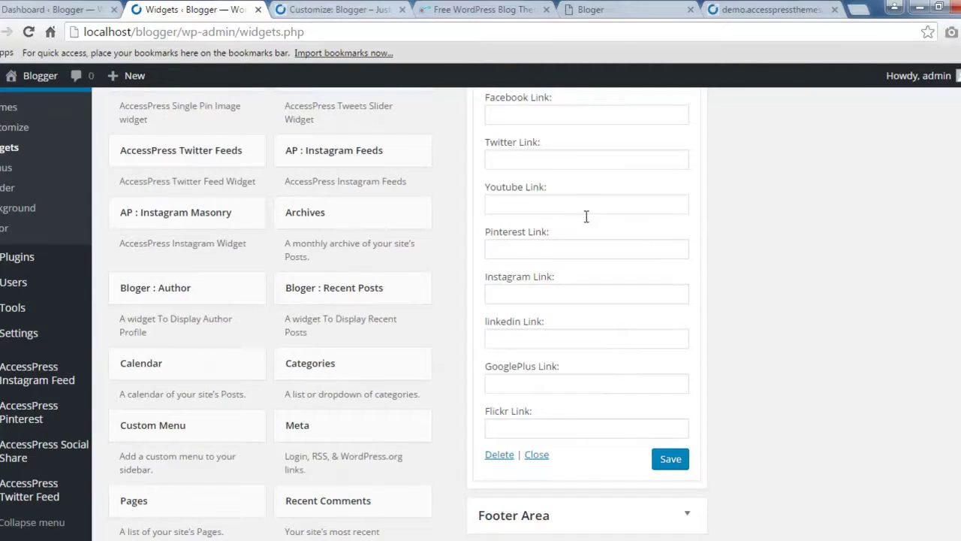
pyautogui.click(671, 386)
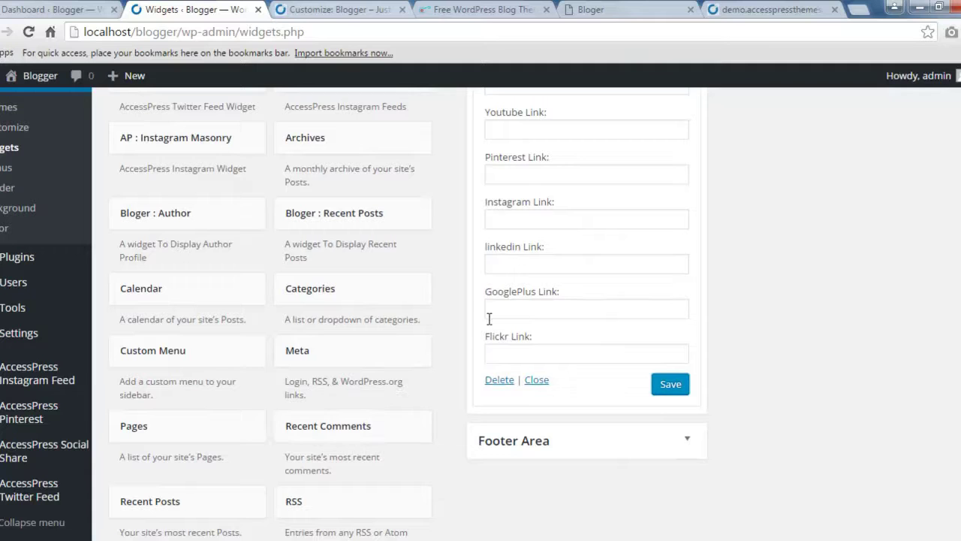
# Step: Start a new page on the local site in a separate tab and title it "about Us"
pyautogui.scroll(5, 112, 247)
pyautogui.moveTo(20, 193)
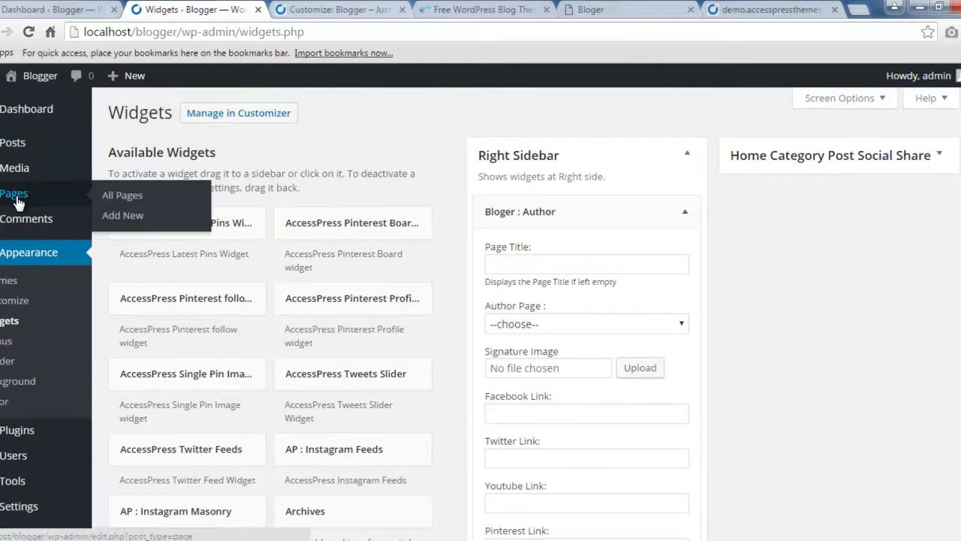
pyautogui.rightClick(121, 216)
pyautogui.click(124, 221)
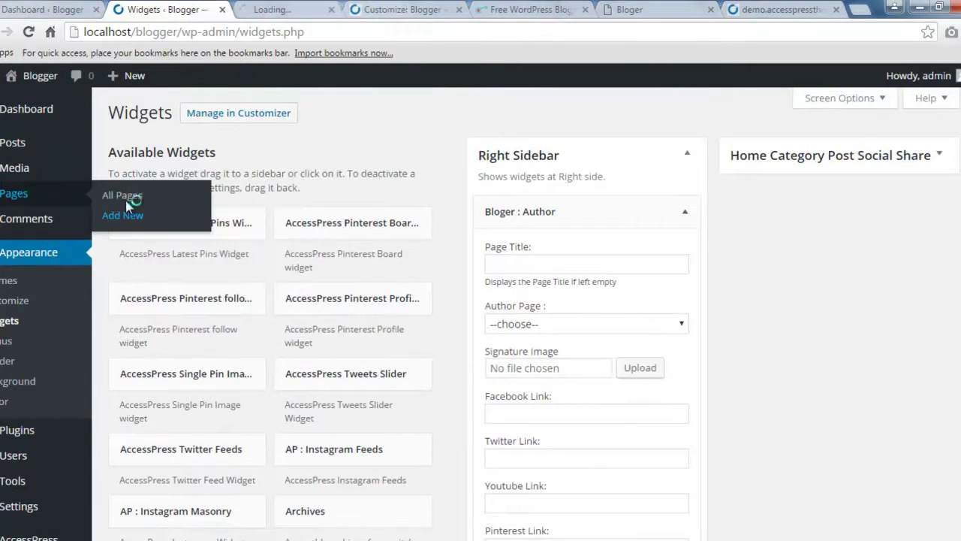
pyautogui.click(276, 10)
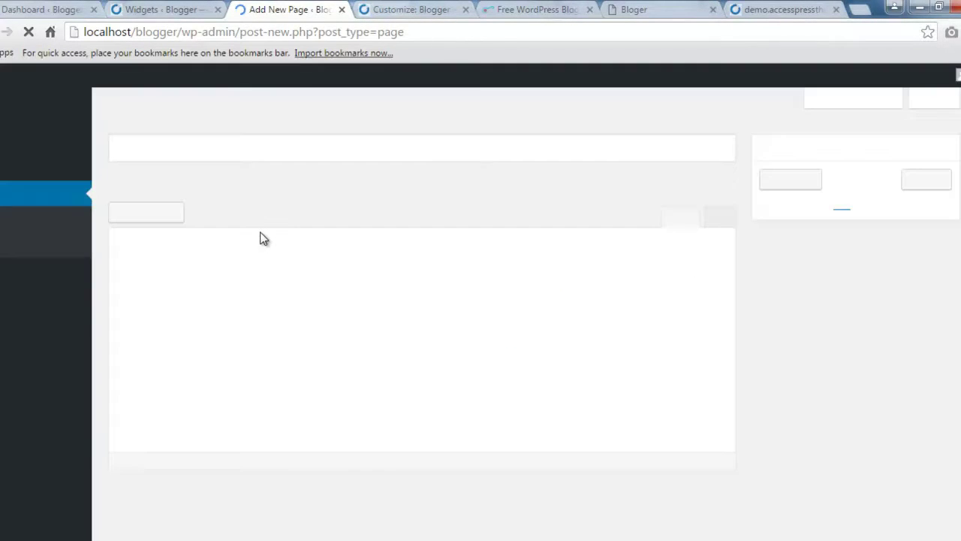
pyautogui.click(214, 153)
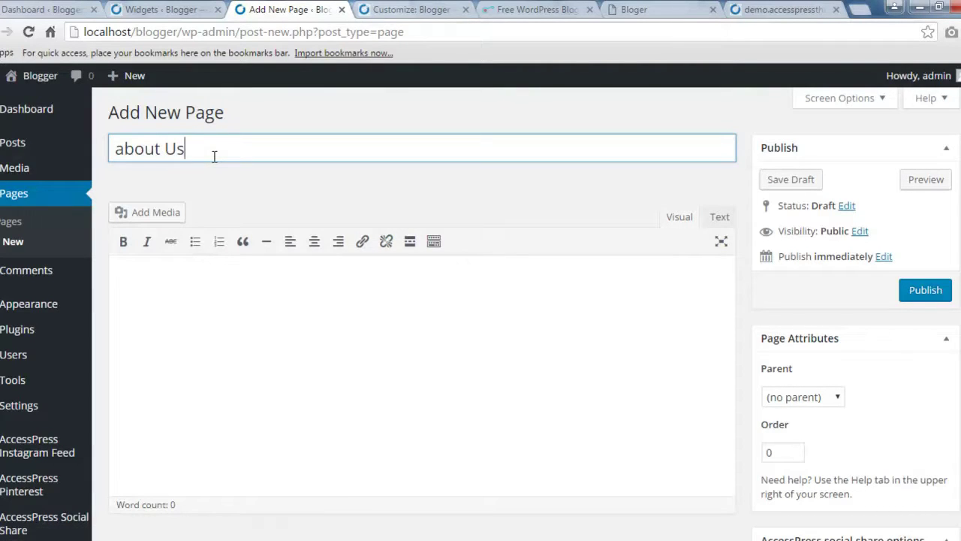
# Step: Retitle the new page "About Me" and fill its body with the first Lorem Ipsum paragraph copied from Notepad
pyautogui.press('BackSpace')
pyautogui.write('A')
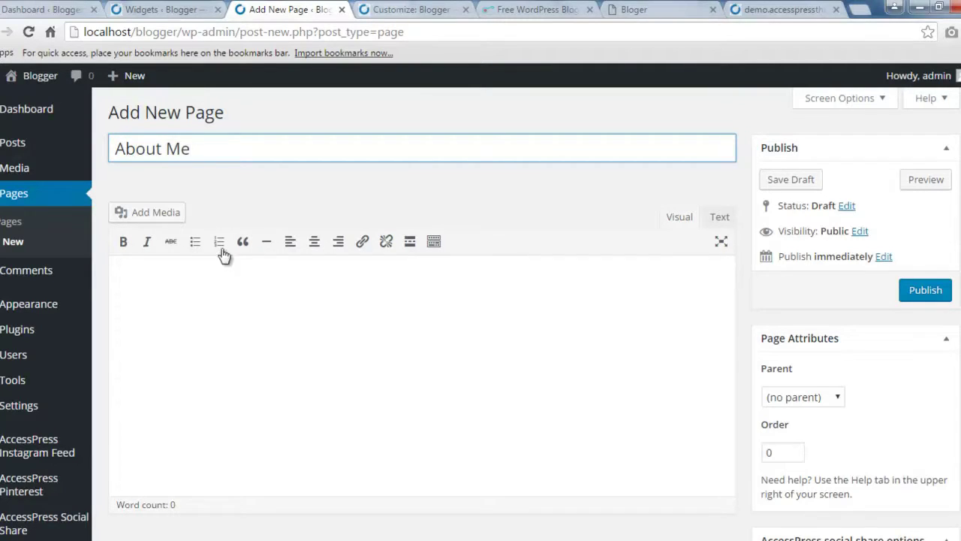
pyautogui.click(266, 332)
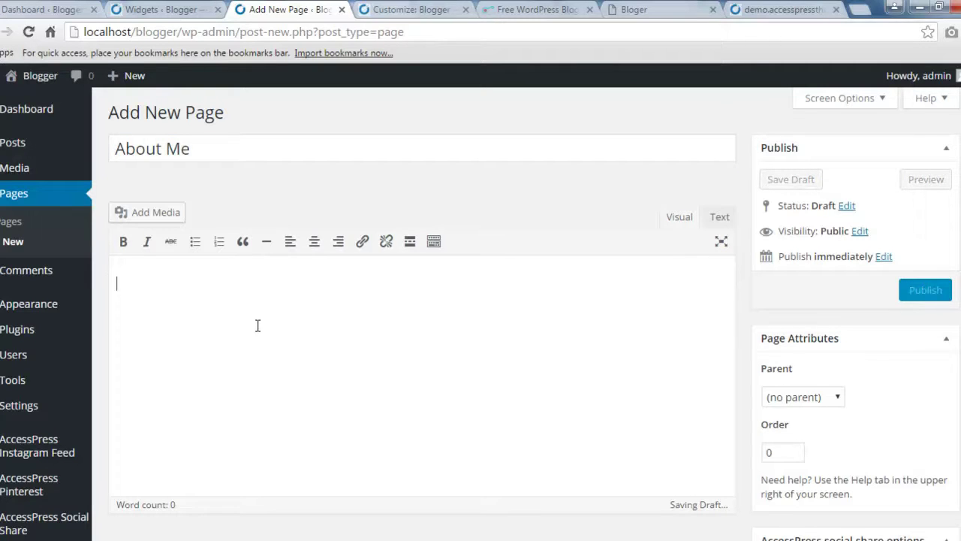
pyautogui.hotkey('alt', 'Tab')
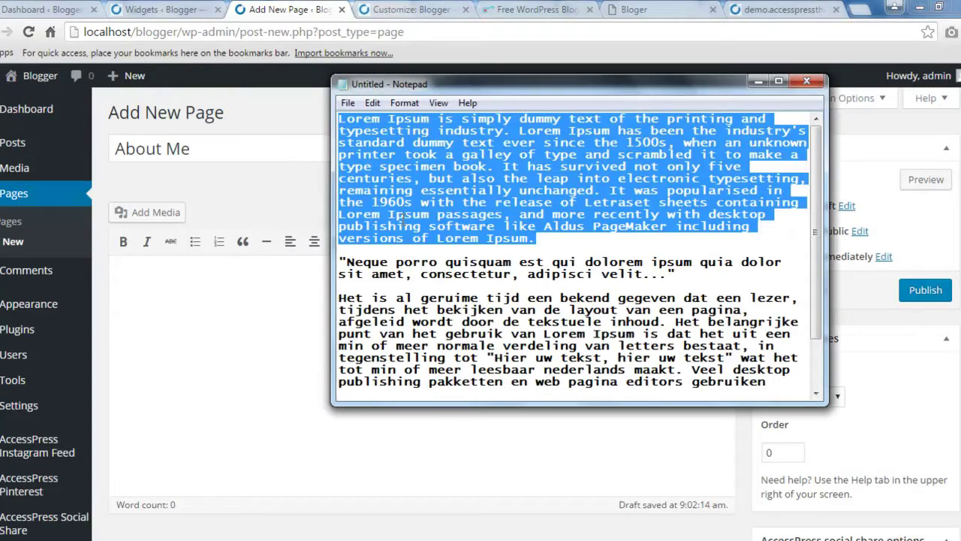
pyautogui.rightClick(490, 156)
pyautogui.click(520, 207)
pyautogui.rightClick(232, 285)
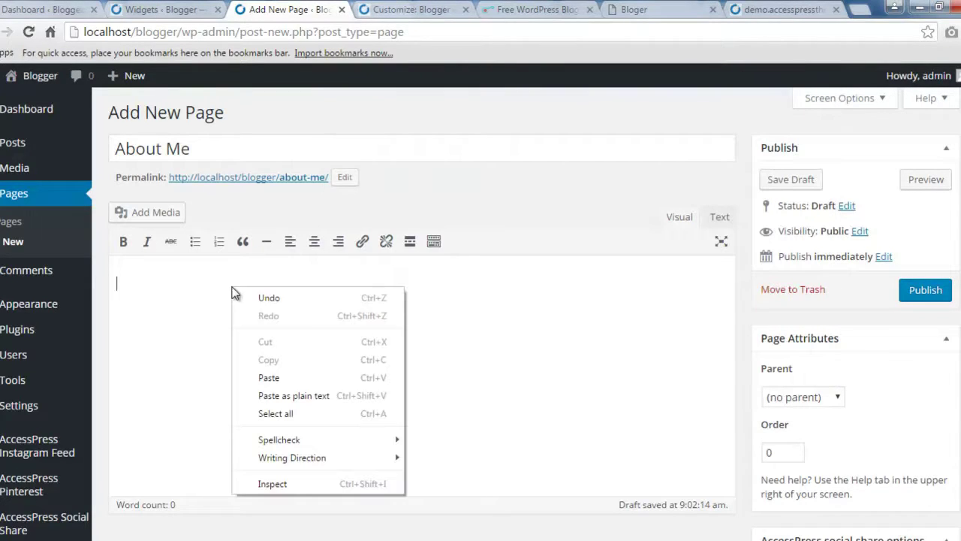
pyautogui.click(273, 371)
# Step: Set about-us-final-1.jpg from the media library as the page's featured image and publish the page
pyautogui.scroll(-2, 525, 313)
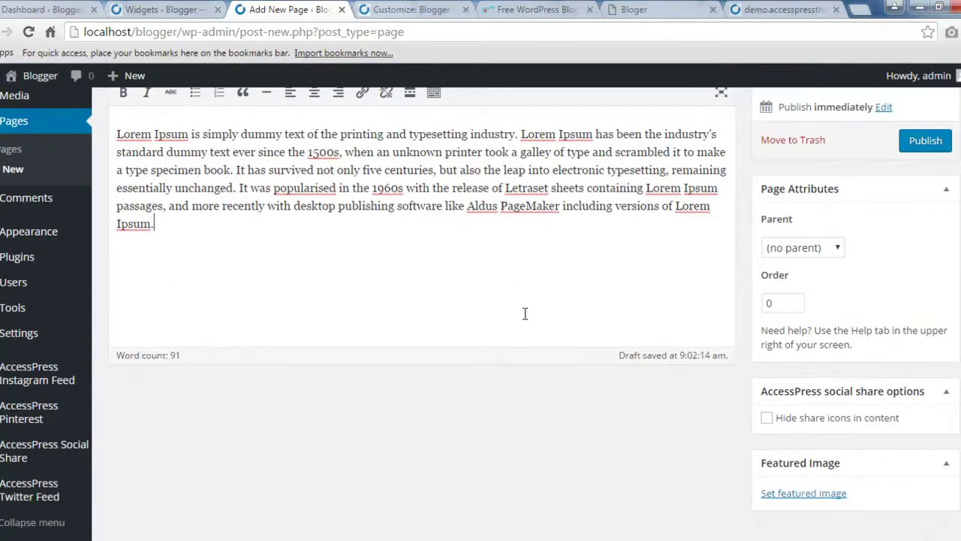
pyautogui.click(803, 494)
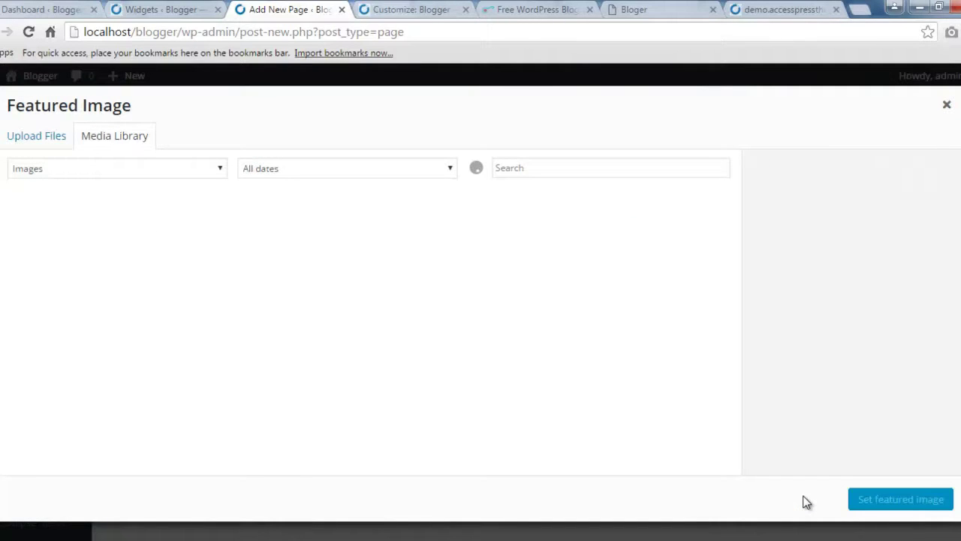
pyautogui.scroll(-5, 543, 393)
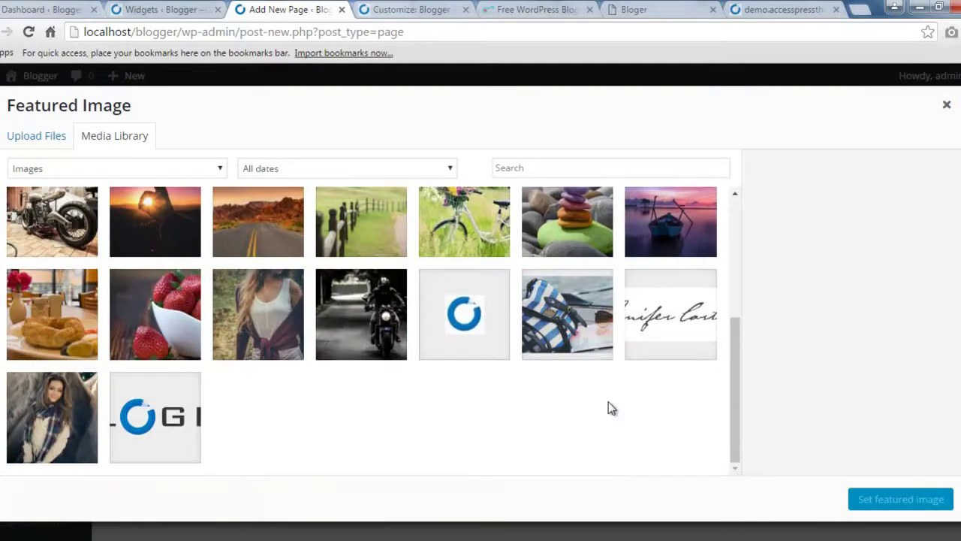
pyautogui.click(34, 405)
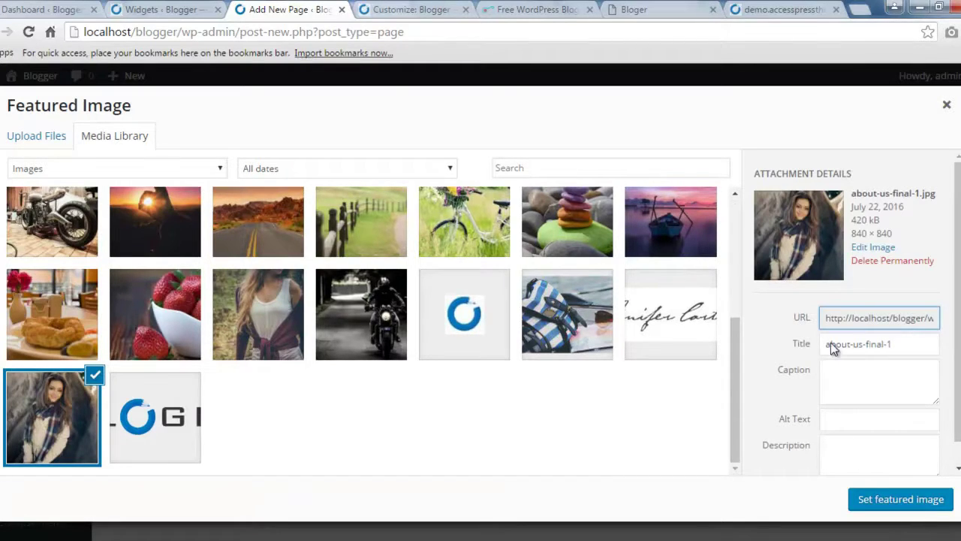
pyautogui.click(912, 509)
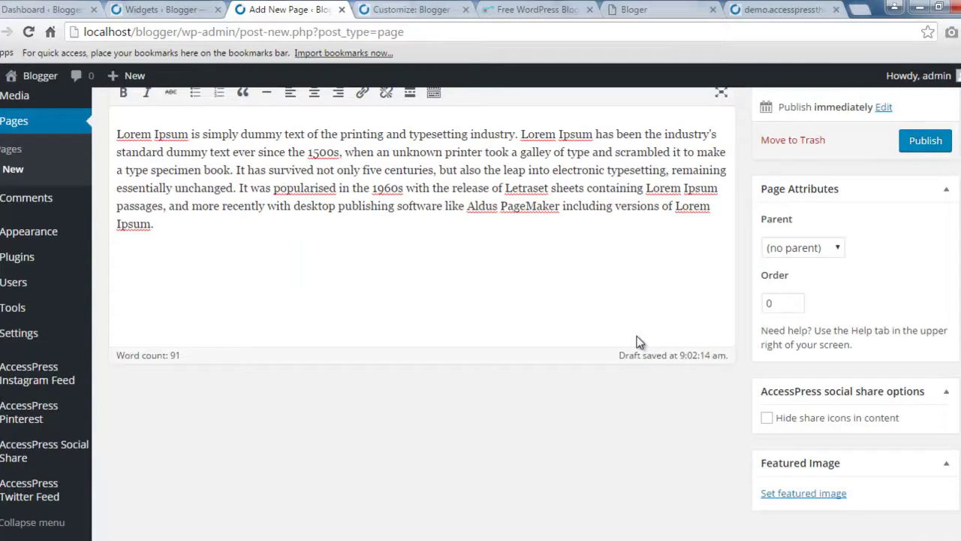
pyautogui.scroll(2, 895, 494)
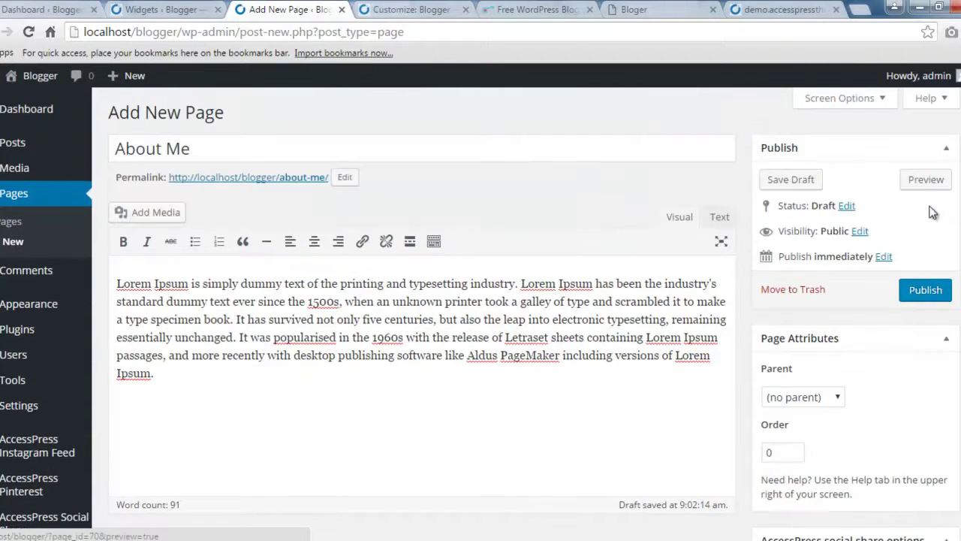
pyautogui.click(924, 290)
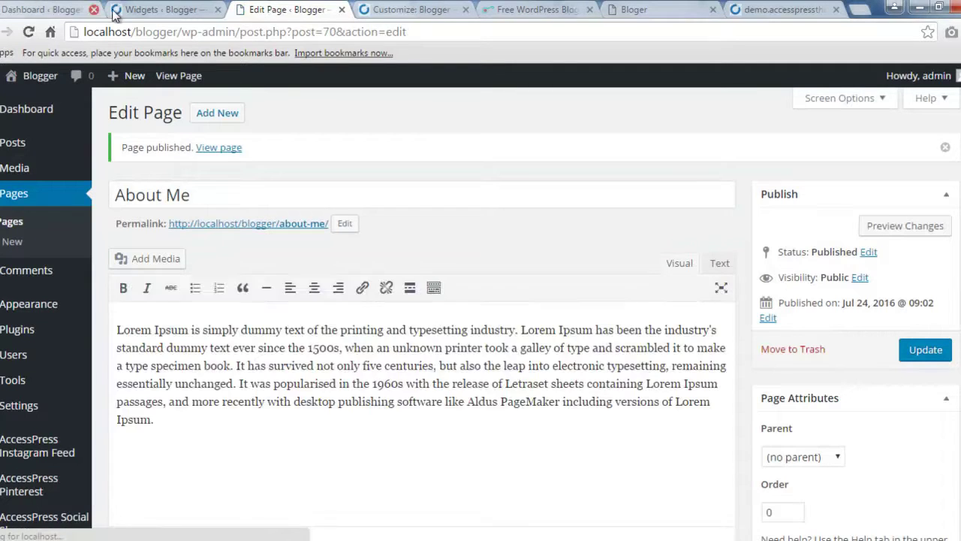
# Step: Reload the local site's Widgets page and choose About Me as the Author Page in the Bloger : Author widget
pyautogui.click(161, 9)
pyautogui.click(348, 38)
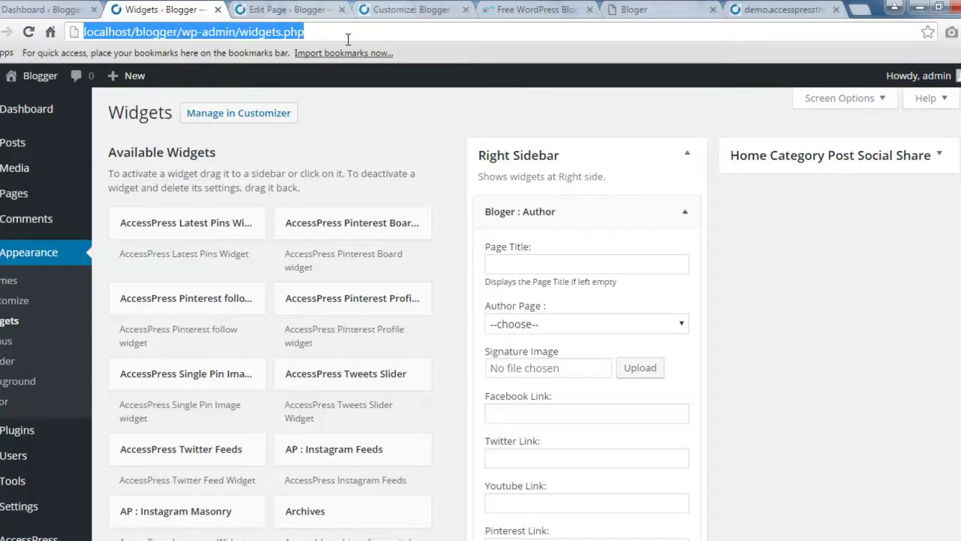
pyautogui.press('Return')
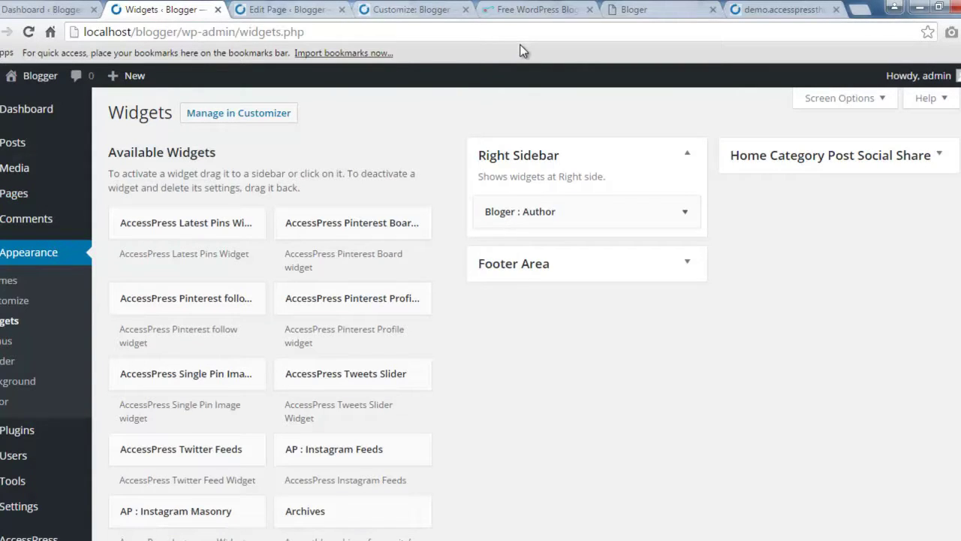
pyautogui.click(665, 214)
pyautogui.scroll(-1, 804, 300)
pyautogui.scroll(1, 821, 301)
pyautogui.click(513, 266)
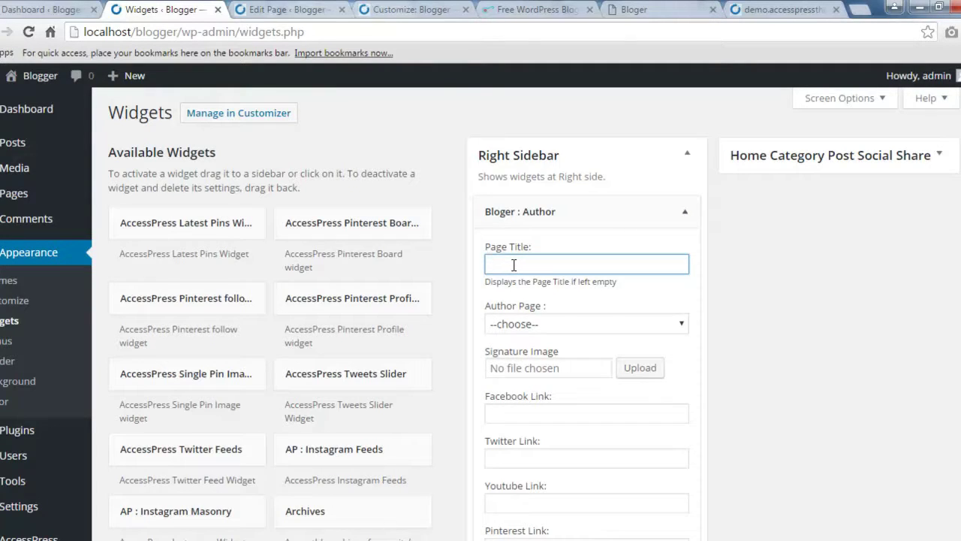
pyautogui.scroll(-1, 514, 265)
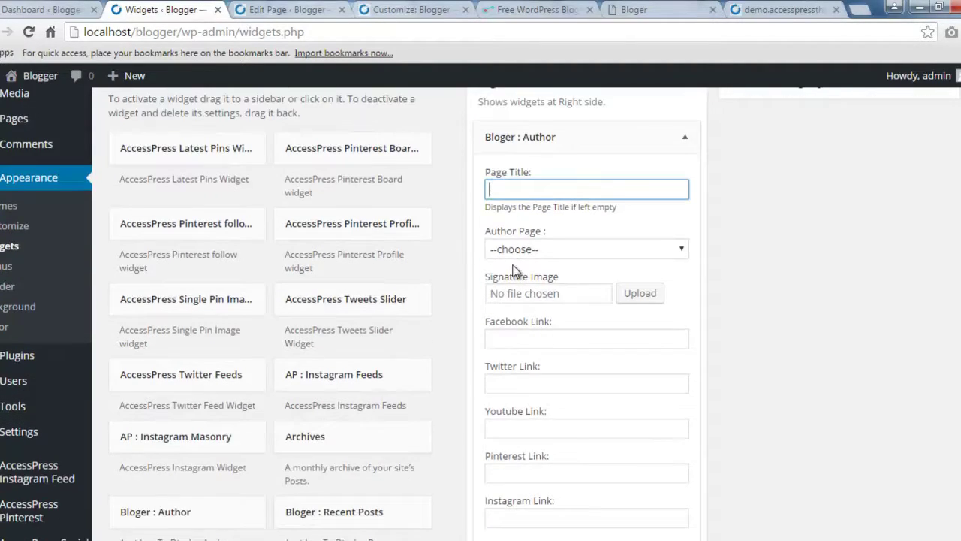
pyautogui.click(681, 250)
pyautogui.click(583, 281)
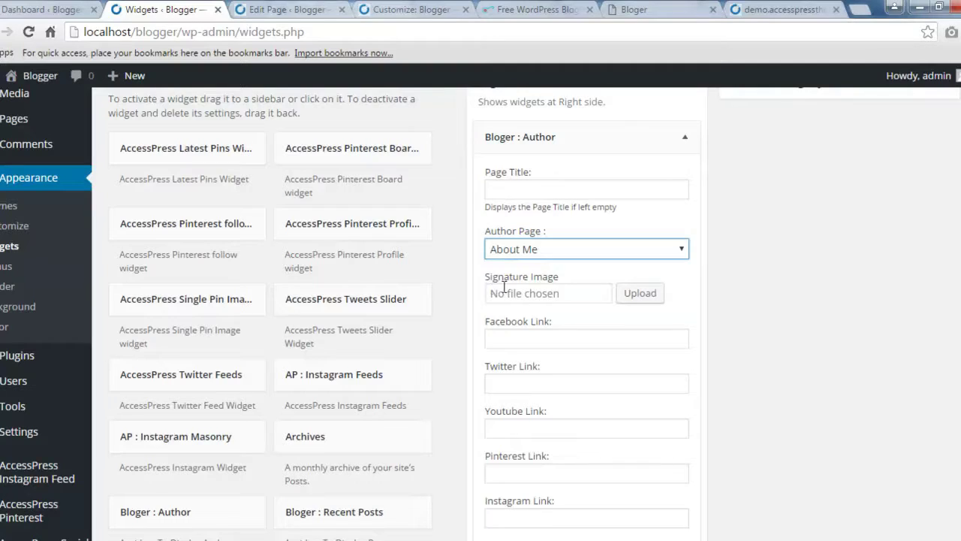
# Step: Check the signature in the demo site's sidebar and set the author widget's Signature Image to the handwritten signature from the media library
pyautogui.click(760, 17)
pyautogui.scroll(-3, 811, 349)
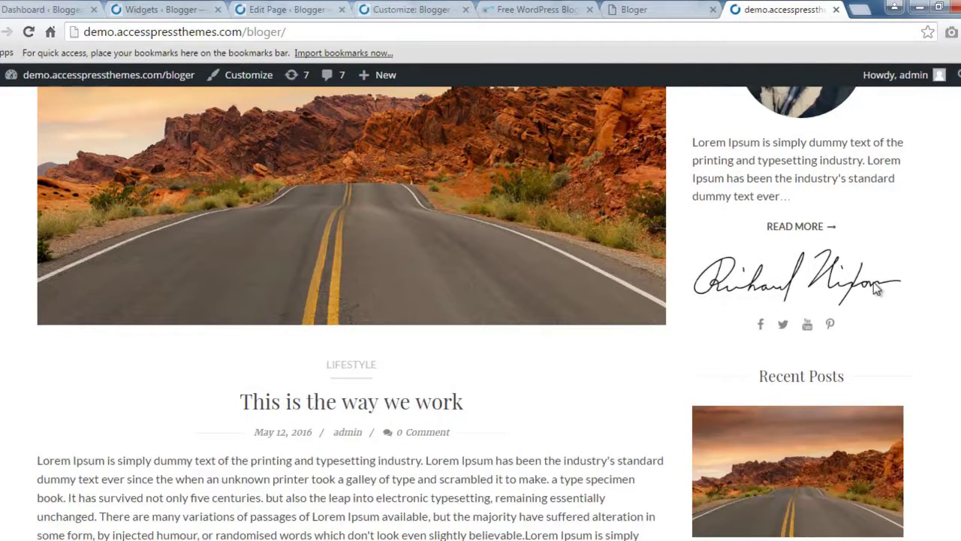
pyautogui.click(142, 9)
pyautogui.click(649, 299)
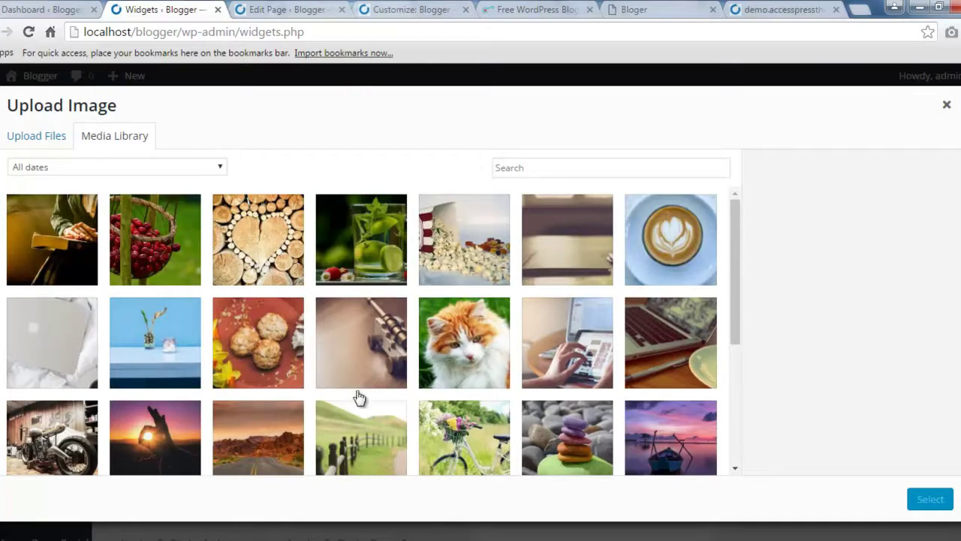
pyautogui.scroll(-3, 371, 399)
pyautogui.click(648, 326)
pyautogui.click(930, 499)
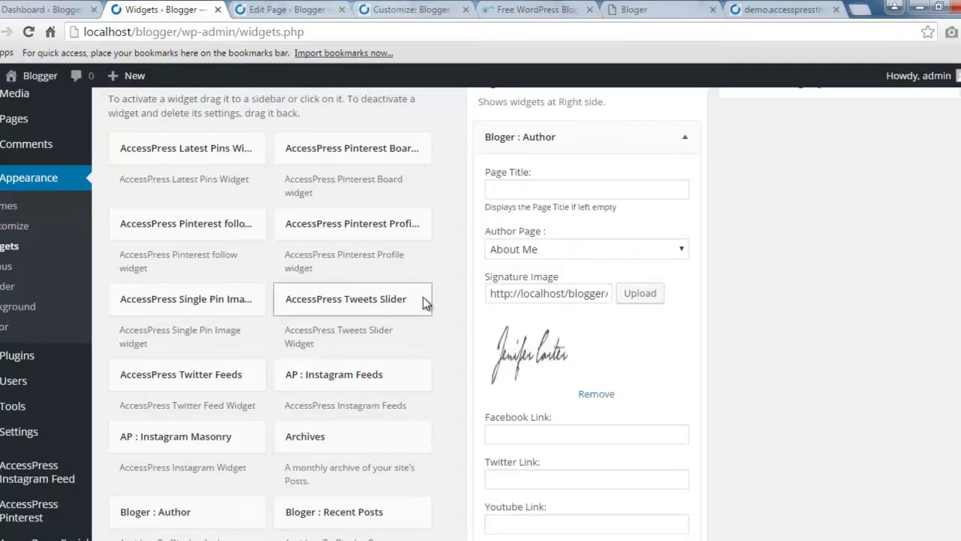
# Step: Open facebook.com/accesspressthemes in a new browser tab to get the address for the author widget's Facebook Link
pyautogui.scroll(-2, 541, 375)
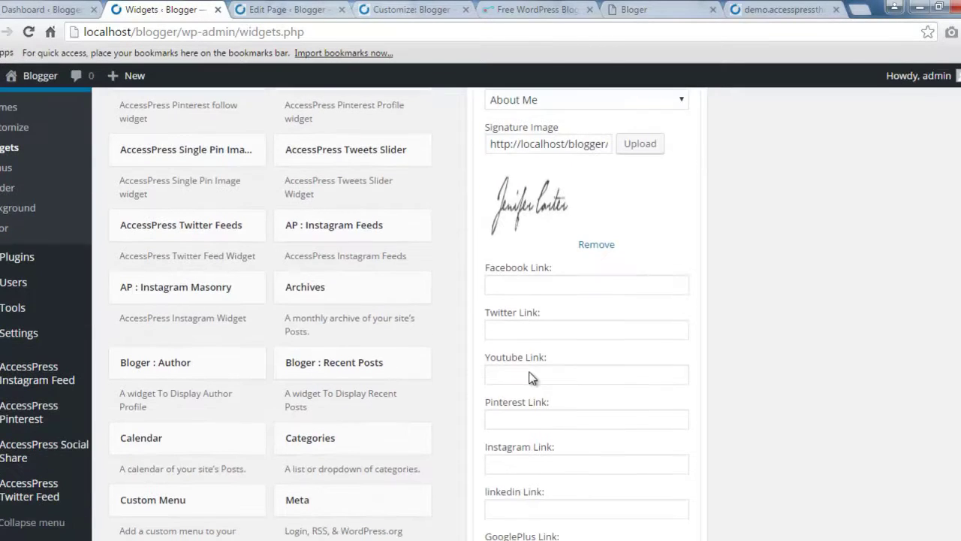
pyautogui.click(502, 288)
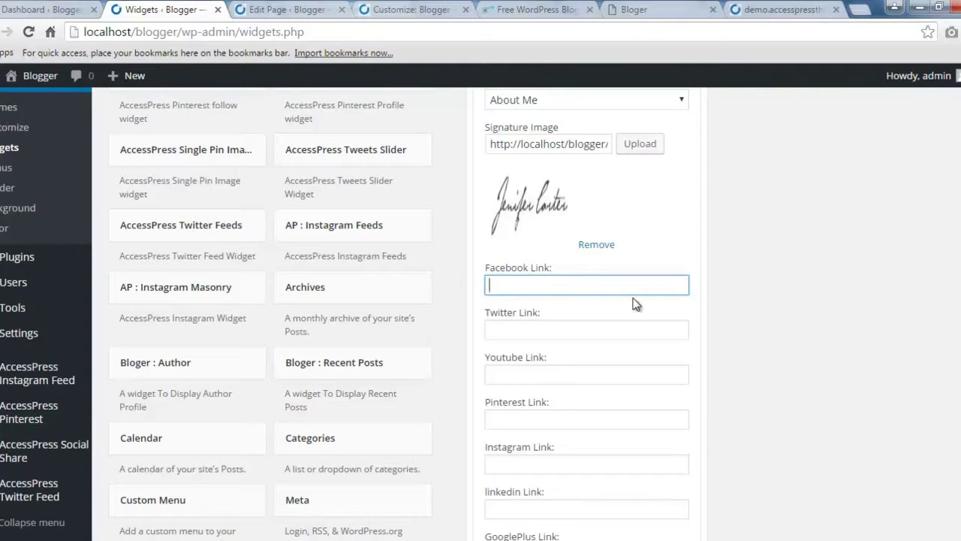
pyautogui.click(860, 9)
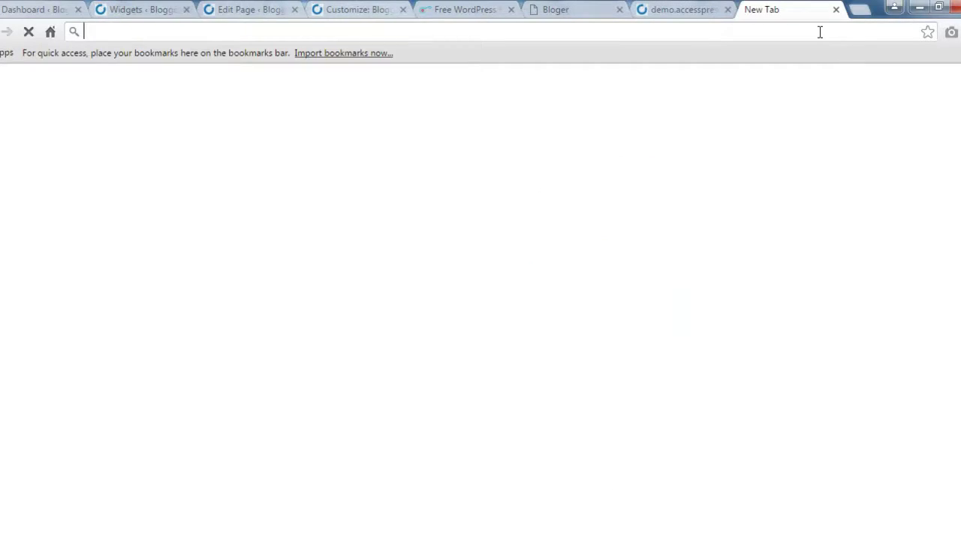
pyautogui.write('face')
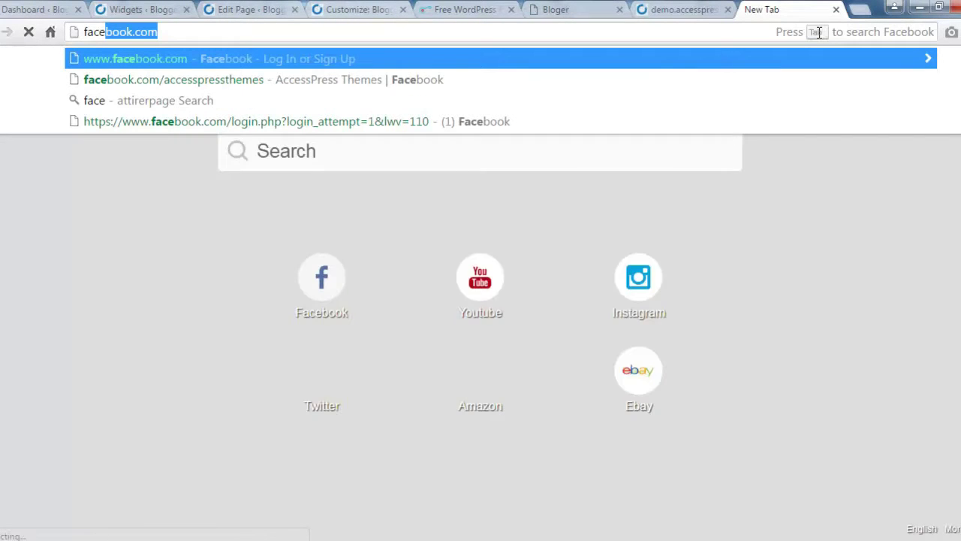
pyautogui.press('Right')
pyautogui.write('/')
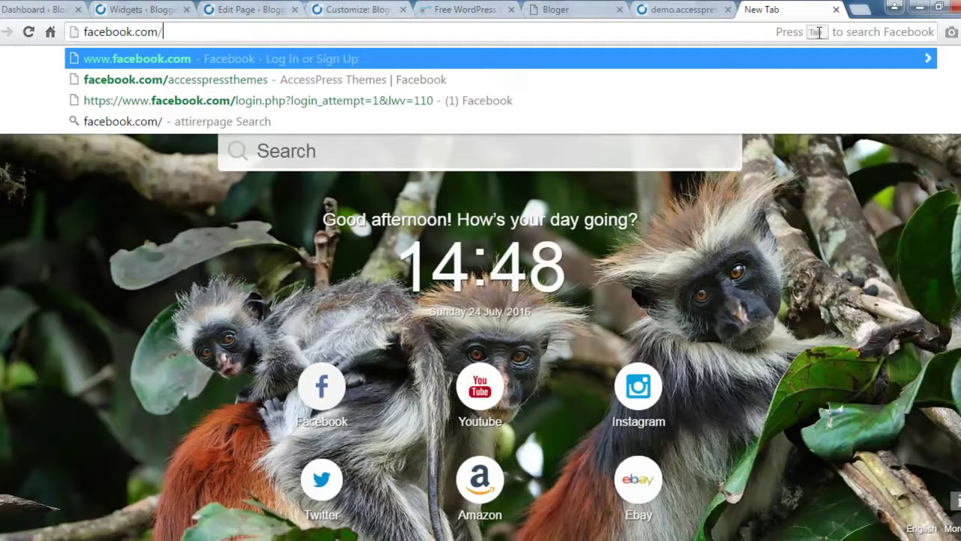
pyautogui.write('accesspressthee')
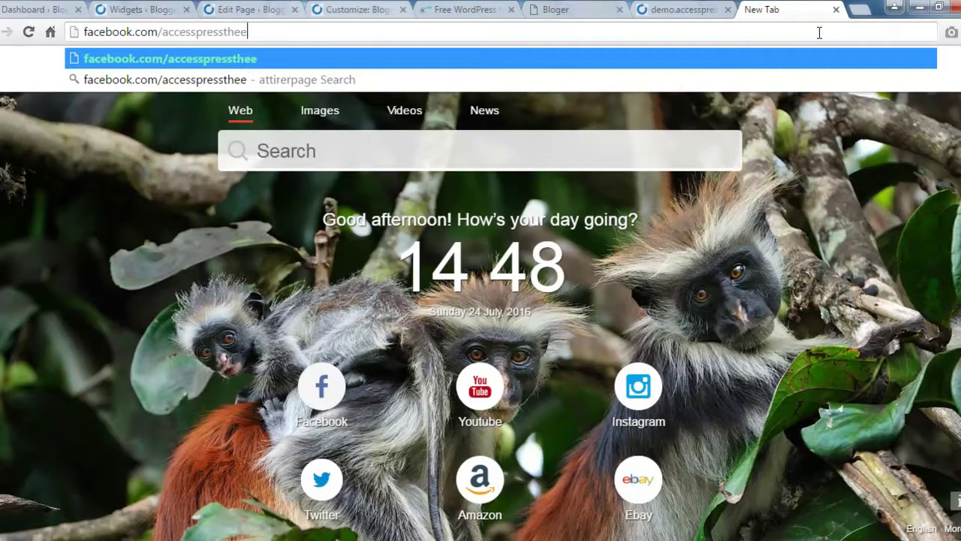
pyautogui.press('BackSpace')
pyautogui.write('mes')
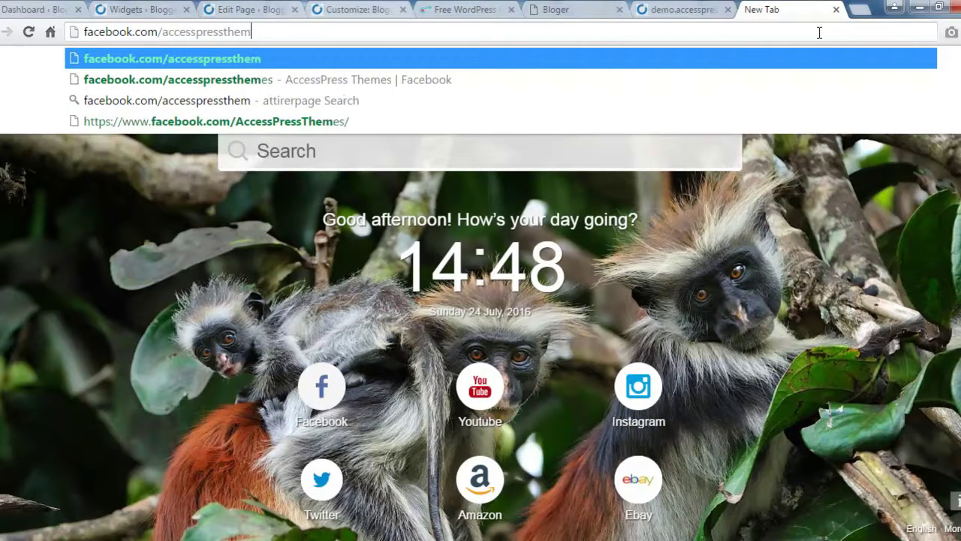
pyautogui.press('Return')
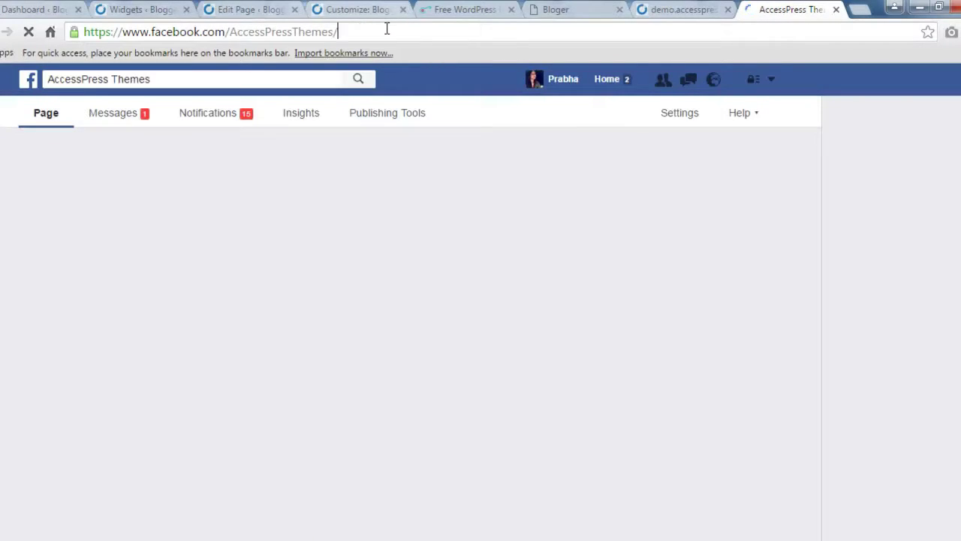
# Step: Copy the AccessPress Themes Facebook page address into the author widget's Facebook Link
pyautogui.click(387, 30)
pyautogui.hotkey('ctrl', 'c')
pyautogui.click(722, 7)
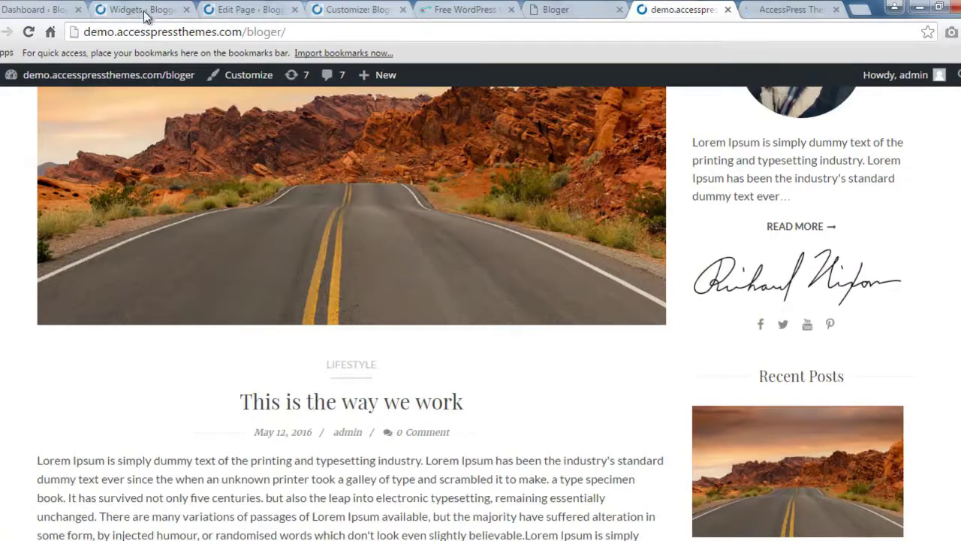
pyautogui.click(144, 11)
pyautogui.hotkey('ctrl', 'v')
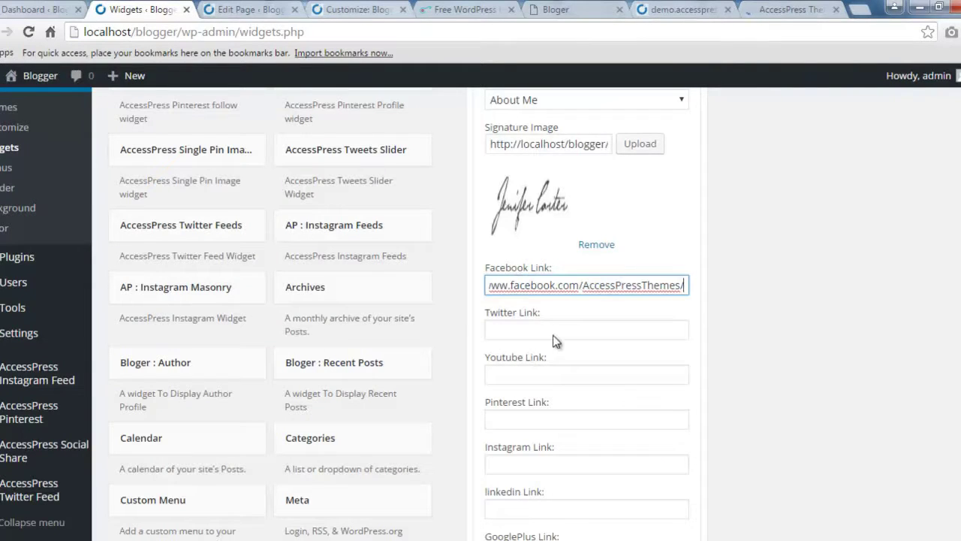
# Step: Enter "#" as the placeholder for the author widget's Twitter, Youtube, Pinterest, Instagram and linkedin links
pyautogui.click(539, 329)
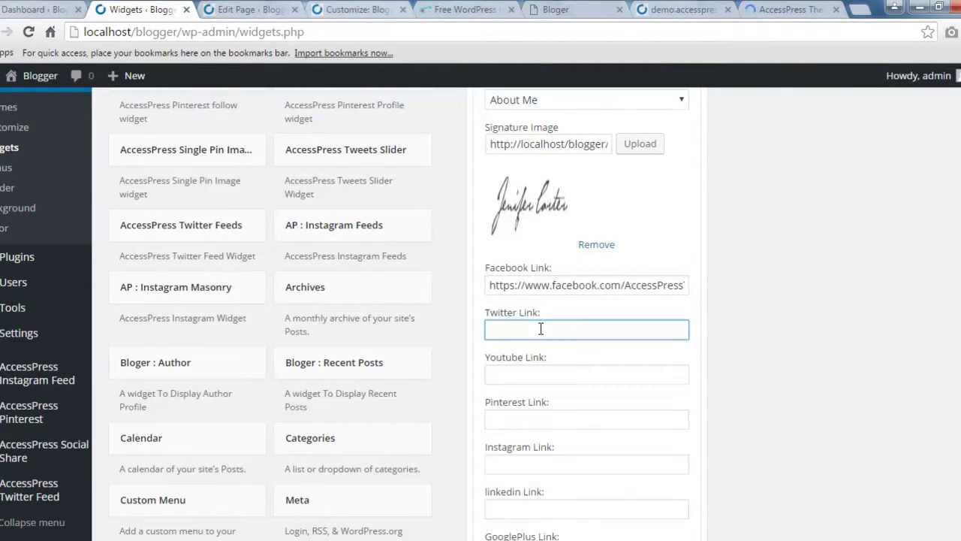
pyautogui.scroll(-4, 563, 436)
pyautogui.scroll(4, 563, 436)
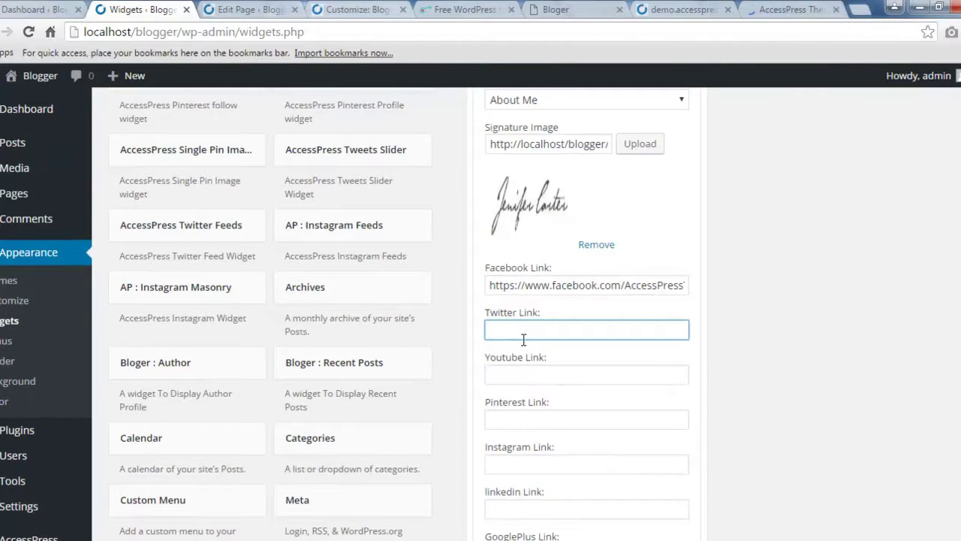
pyautogui.click(519, 372)
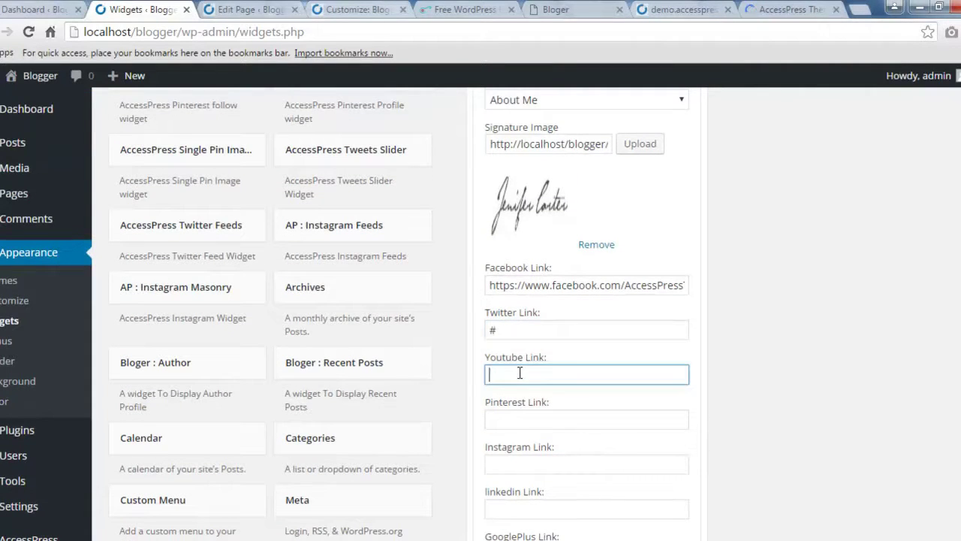
pyautogui.click(514, 419)
pyautogui.write('#')
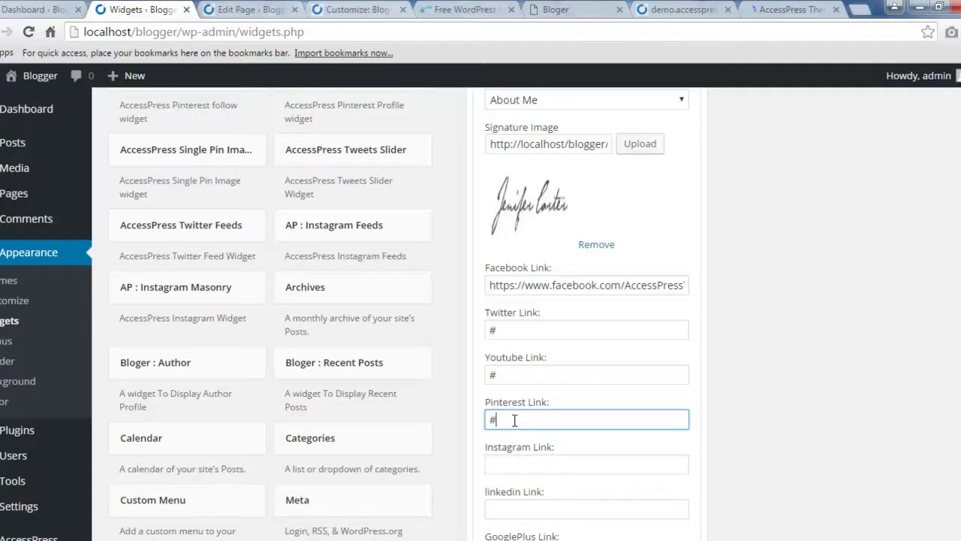
pyautogui.click(501, 460)
pyautogui.write('#')
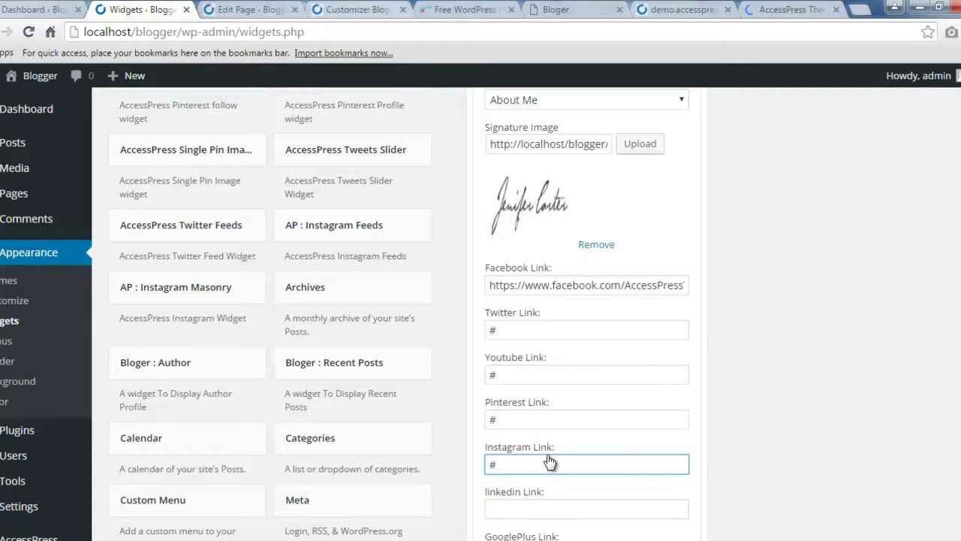
pyautogui.scroll(-1, 549, 461)
pyautogui.click(519, 436)
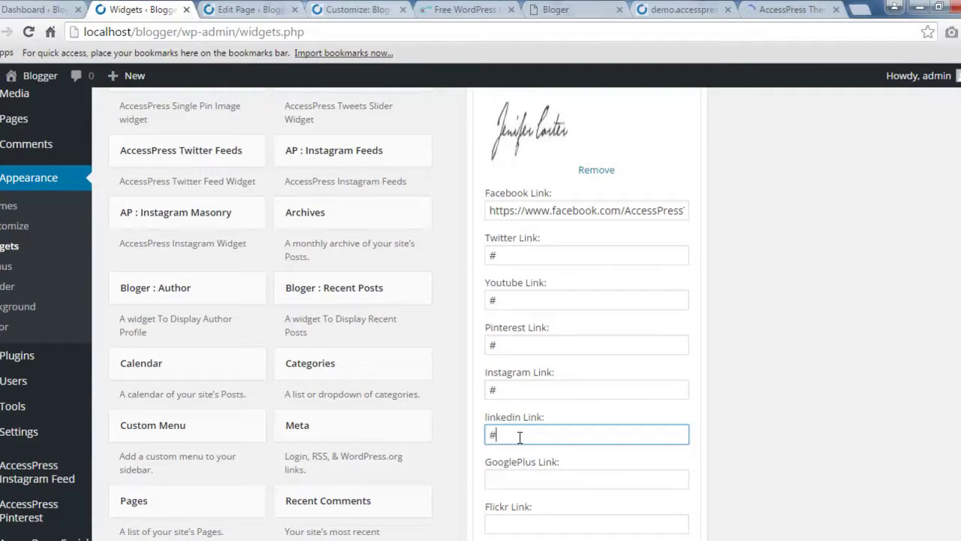
# Step: Save the author widget's settings, leaving the GooglePlus and Flickr links empty
pyautogui.scroll(-6, 588, 416)
pyautogui.scroll(2, 654, 127)
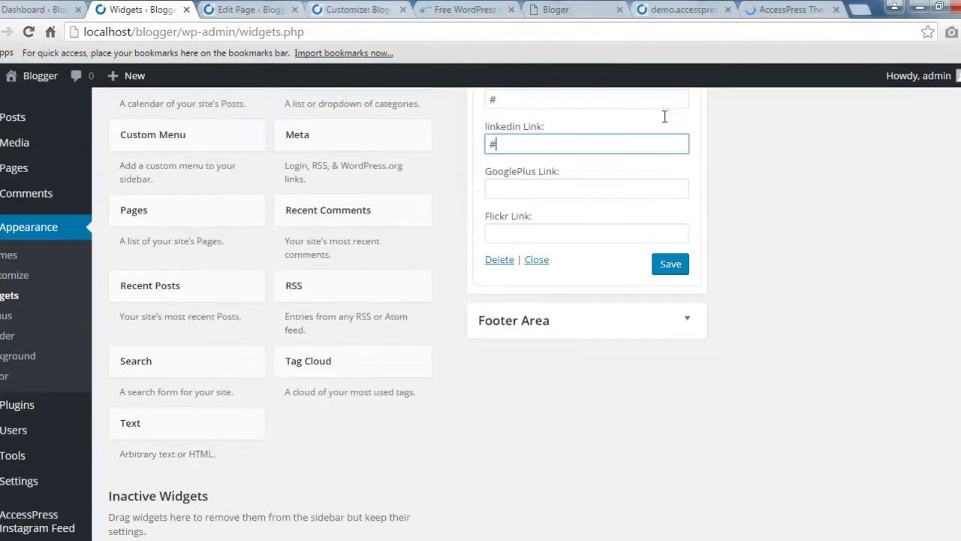
pyautogui.click(670, 265)
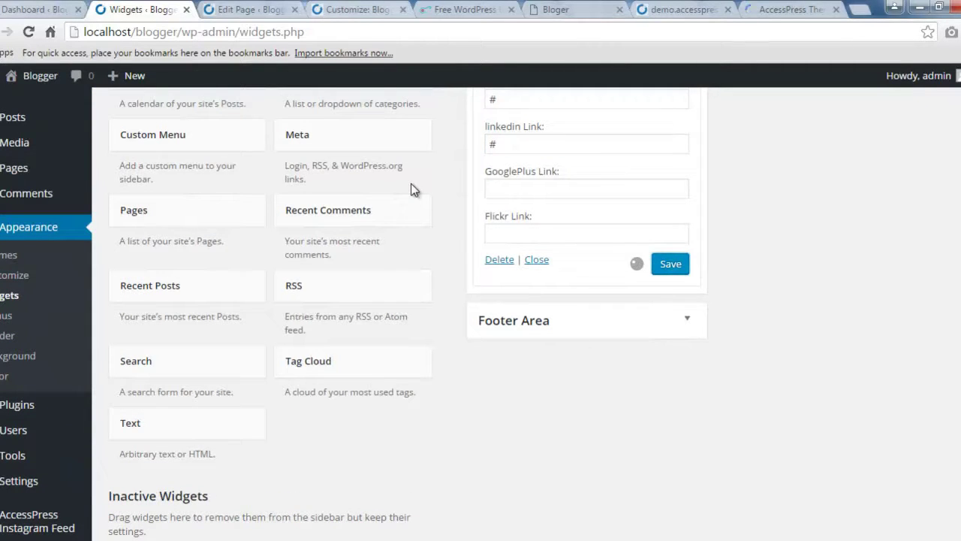
# Step: Open the local Blogger site in a new browser tab and check the author widget in the home page's right sidebar
pyautogui.scroll(6, 621, 370)
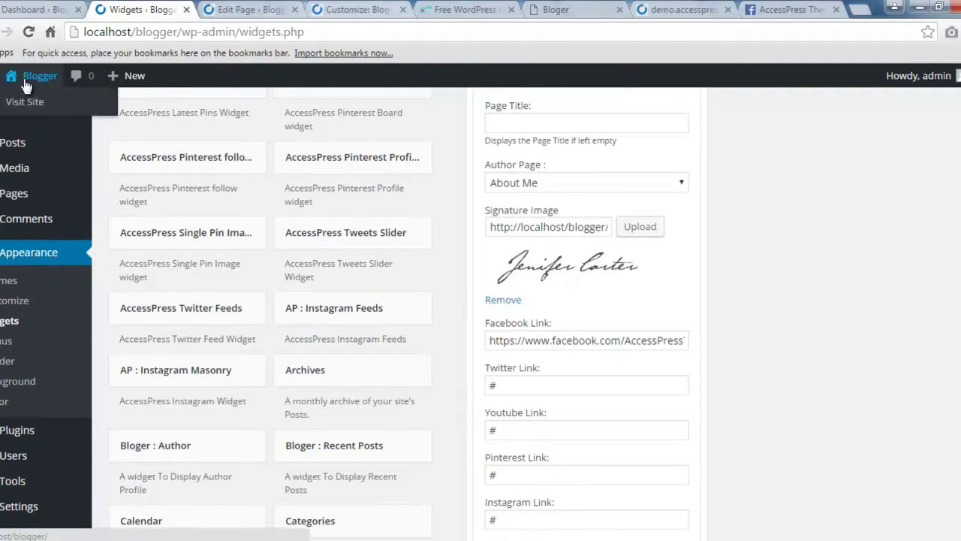
pyautogui.rightClick(25, 102)
pyautogui.click(83, 105)
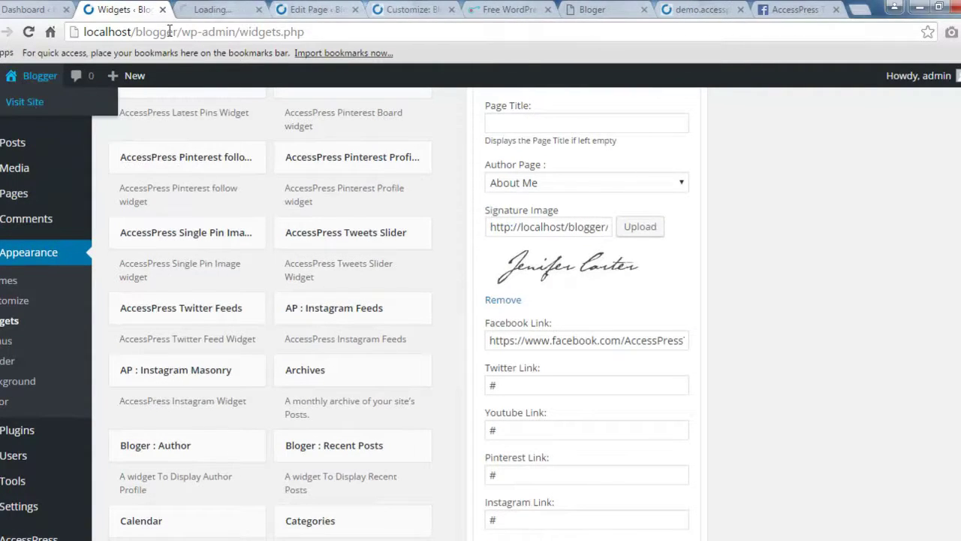
pyautogui.click(211, 10)
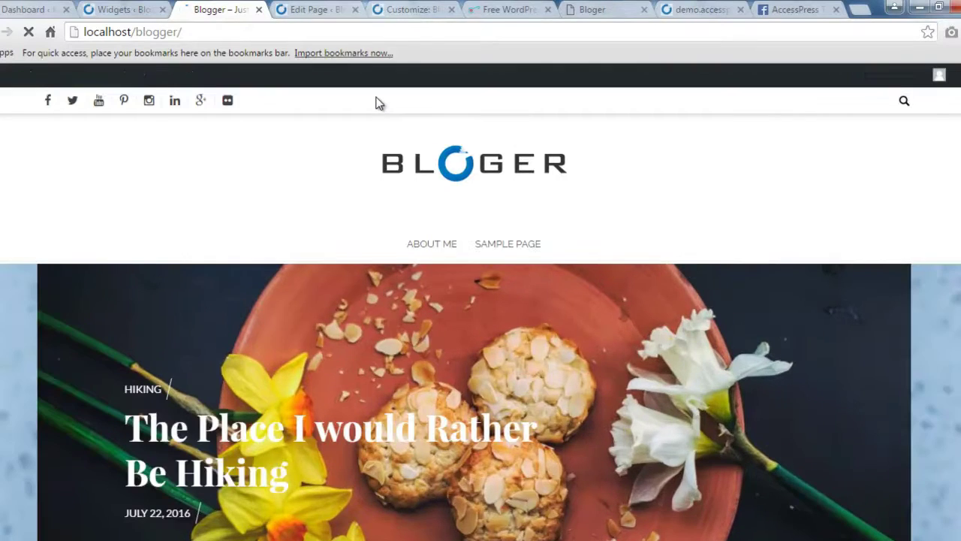
pyautogui.scroll(-2, 732, 312)
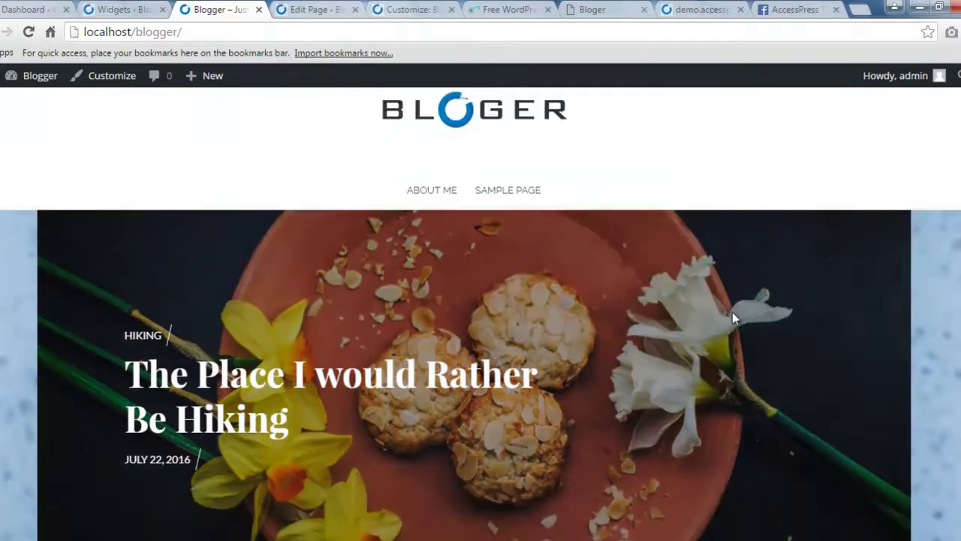
pyautogui.scroll(-11, 732, 312)
pyautogui.scroll(2, 732, 311)
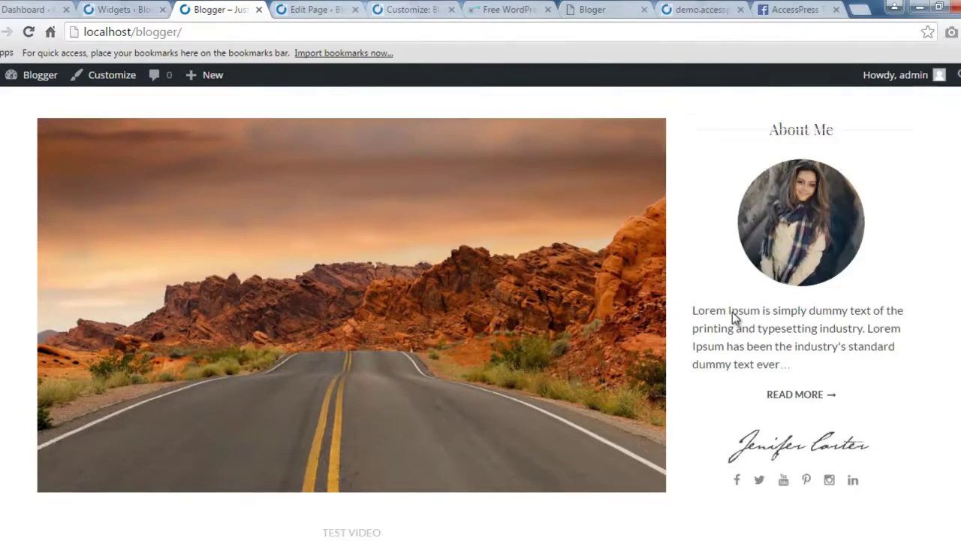
pyautogui.scroll(1, 732, 312)
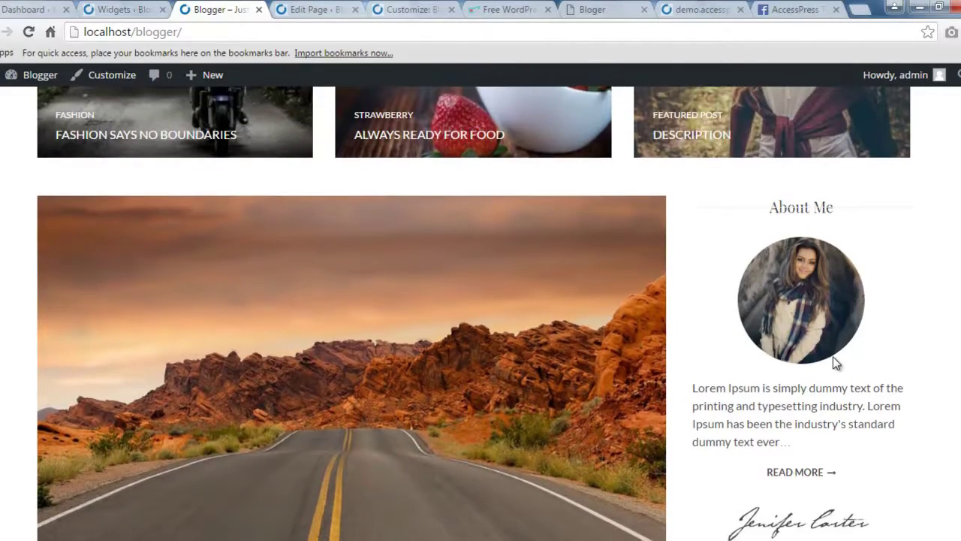
pyautogui.scroll(-2, 832, 356)
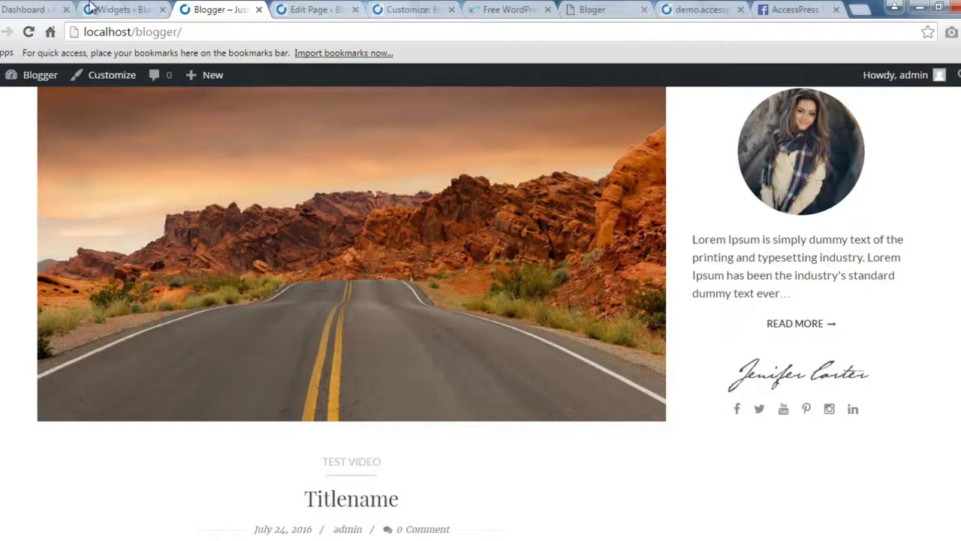
# Step: Return to the Widgets page, collapse the author widget and add the Bloger : Recent Posts widget to the Right Sidebar
pyautogui.click(116, 11)
pyautogui.scroll(-1, 659, 485)
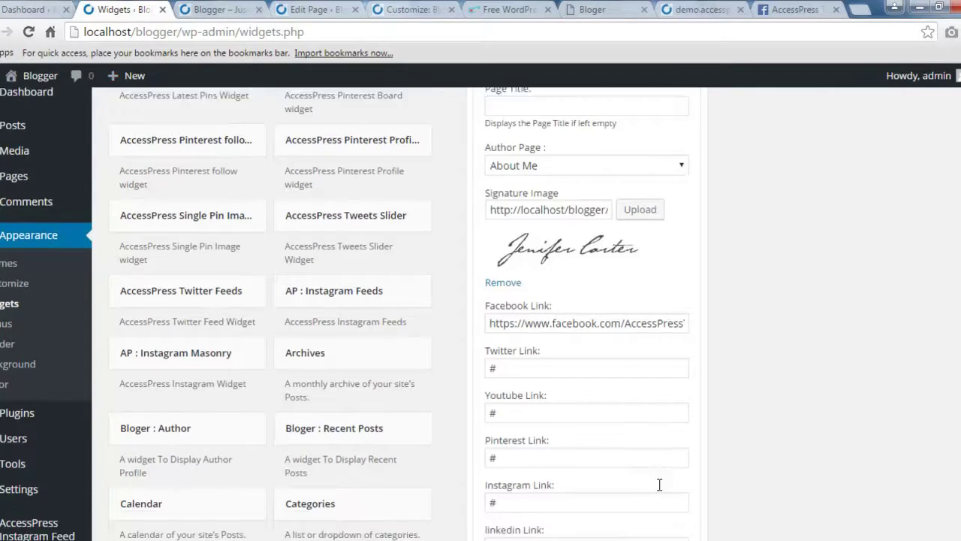
pyautogui.scroll(-3, 659, 484)
pyautogui.click(532, 457)
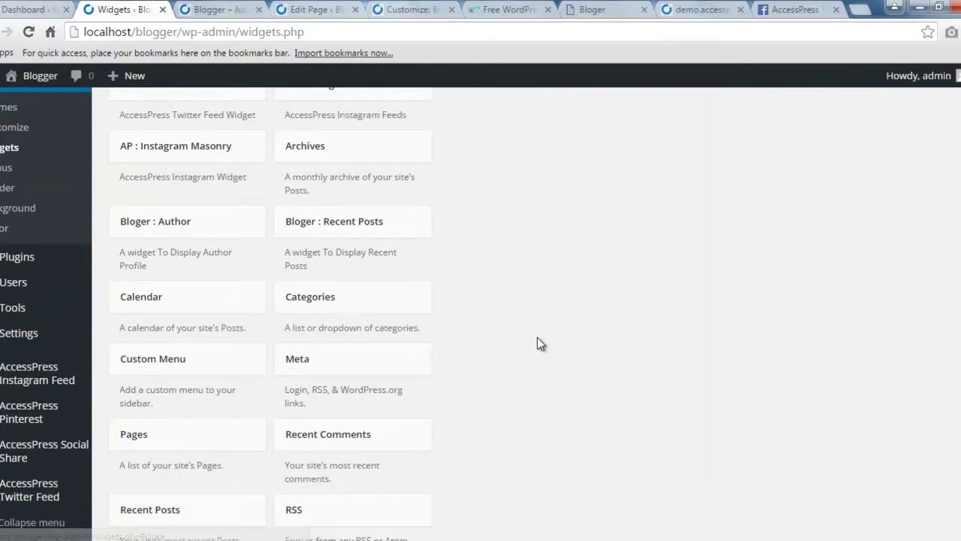
pyautogui.scroll(3, 333, 281)
pyautogui.scroll(-2, 378, 322)
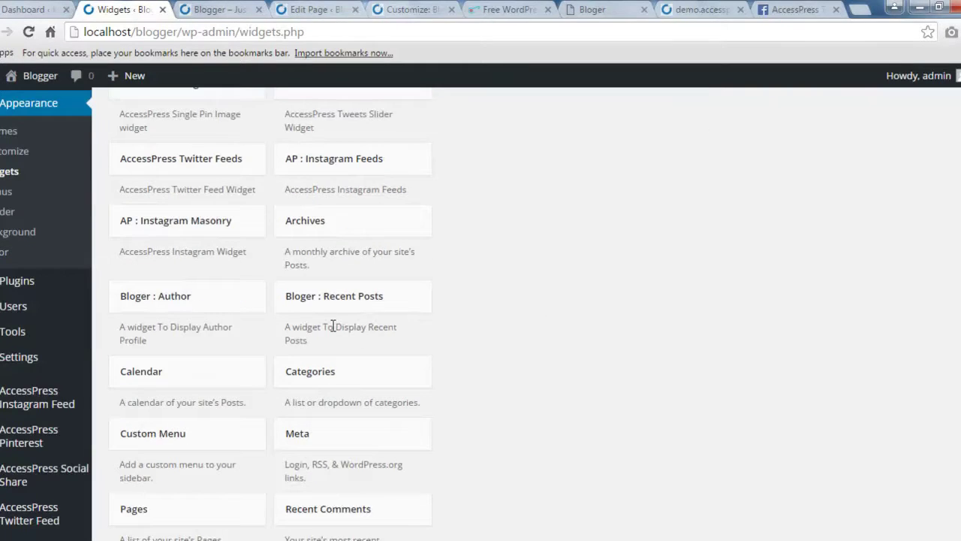
pyautogui.click(369, 298)
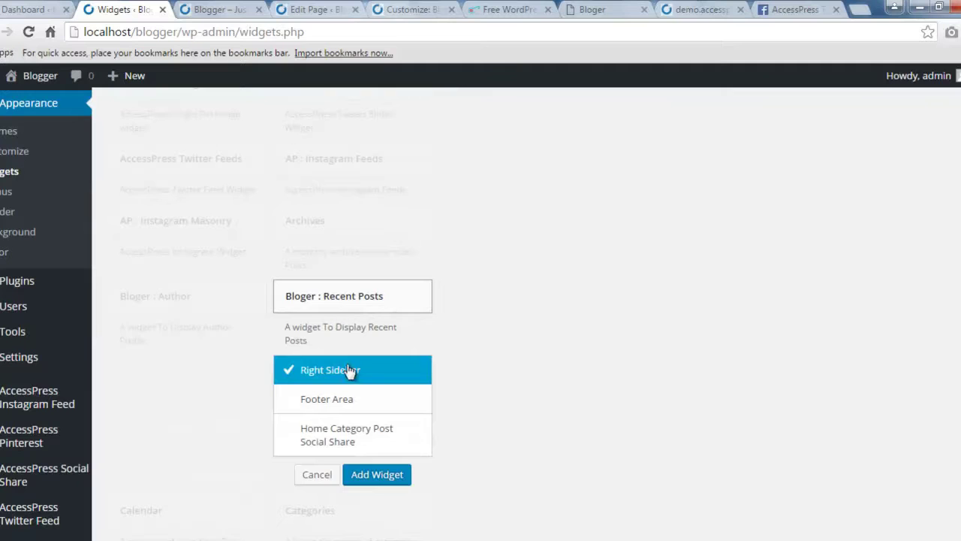
pyautogui.click(368, 477)
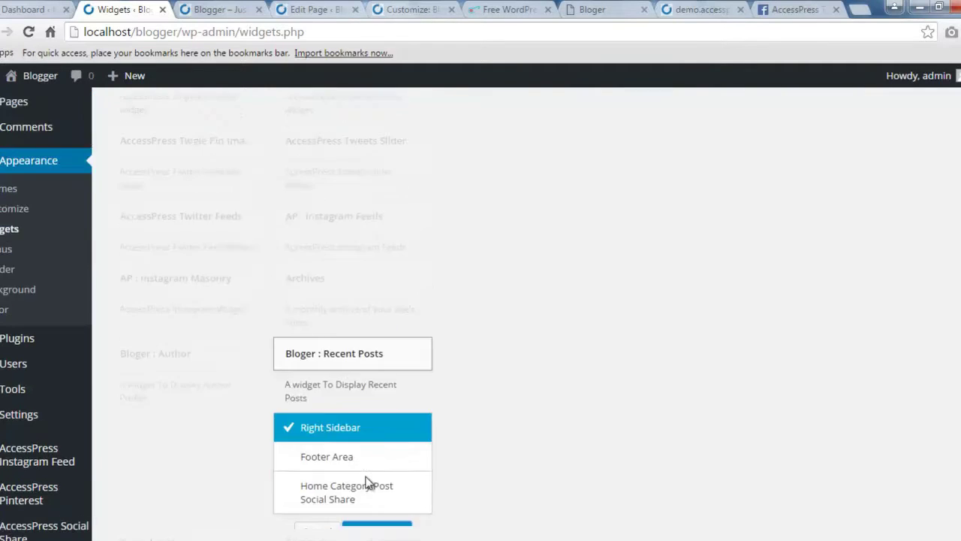
# Step: Title the Recent Posts widget "Recent Posts", set it to show 3 posts with post images, and save it
pyautogui.click(495, 305)
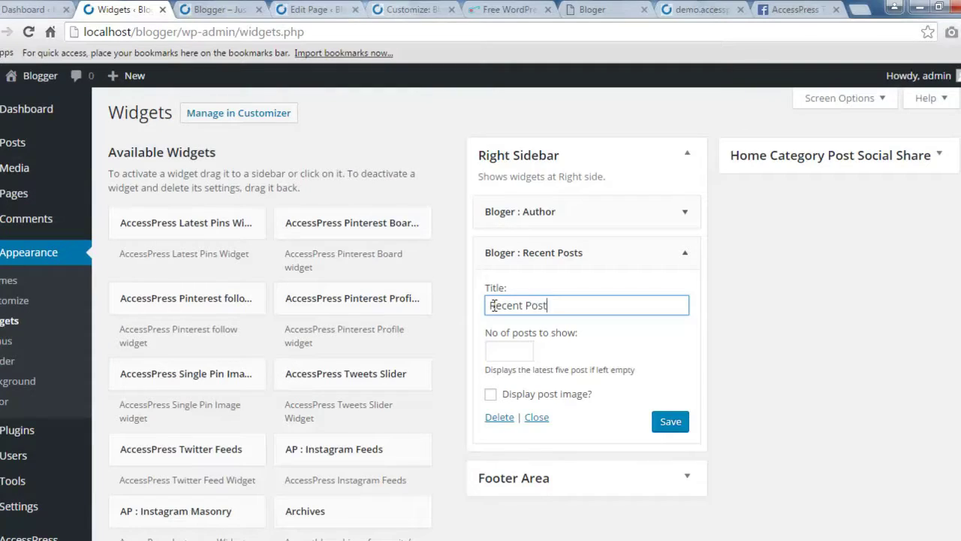
pyautogui.click(526, 348)
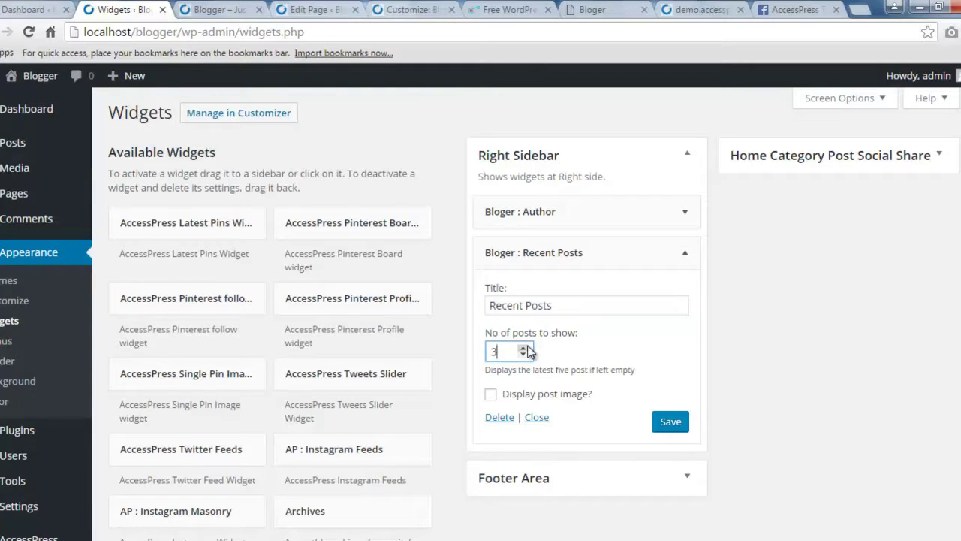
pyautogui.click(490, 396)
pyautogui.click(670, 422)
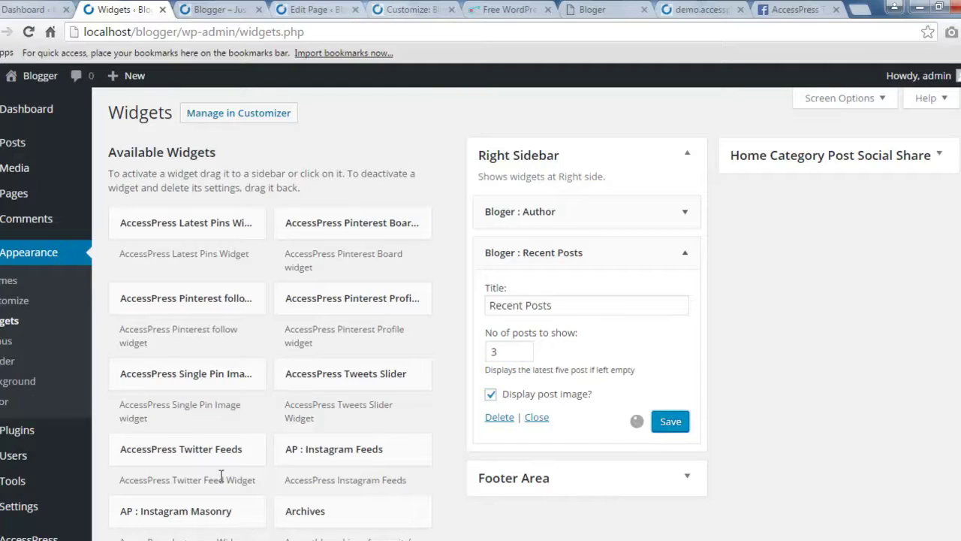
# Step: Reload the local site's home page and check the Recent Posts widget in its right sidebar
pyautogui.click(225, 11)
pyautogui.click(298, 33)
pyautogui.press('Return')
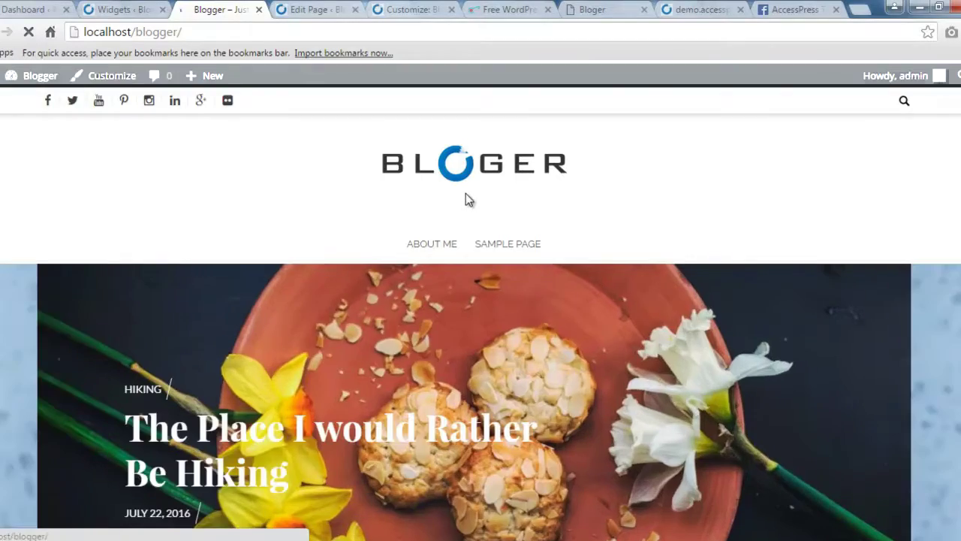
pyautogui.scroll(-15, 467, 199)
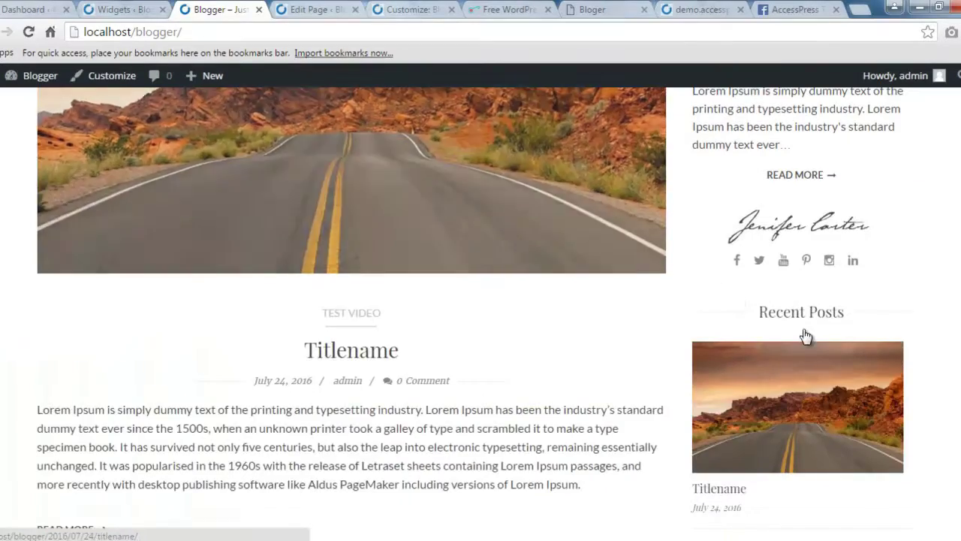
pyautogui.scroll(-4, 806, 335)
pyautogui.scroll(3, 805, 335)
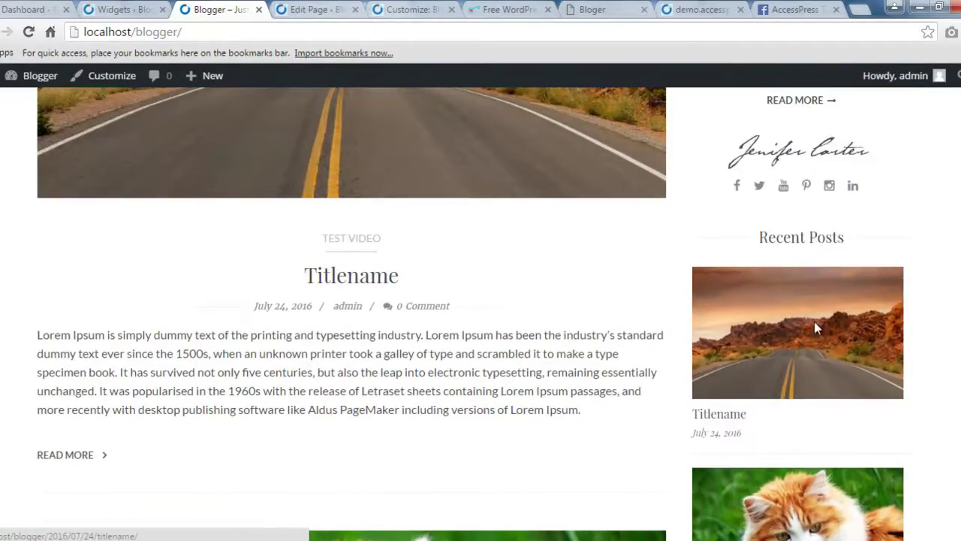
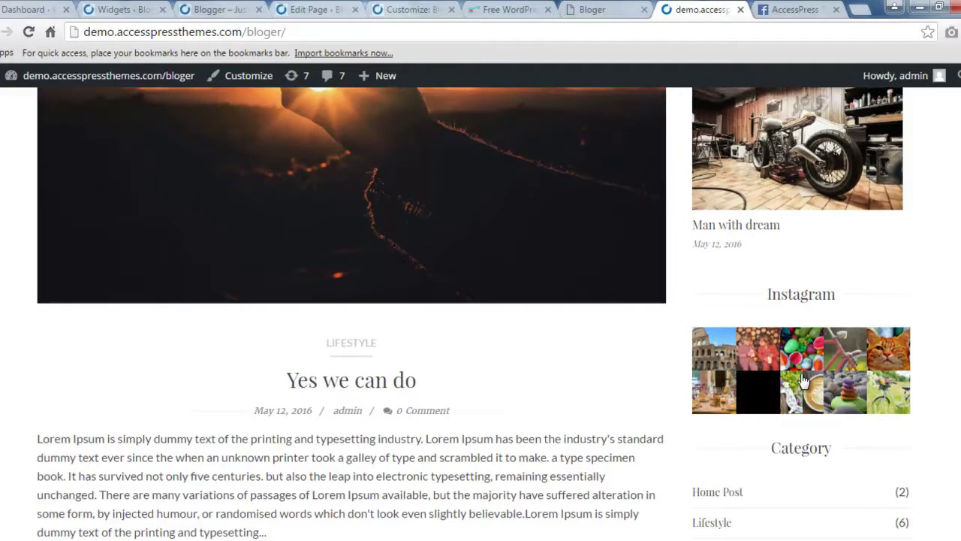
# Step: Return to the Widgets page, collapse the Recent Posts widget and add the AP : Instagram Masonry widget to the Right Sidebar
pyautogui.click(118, 9)
pyautogui.click(537, 418)
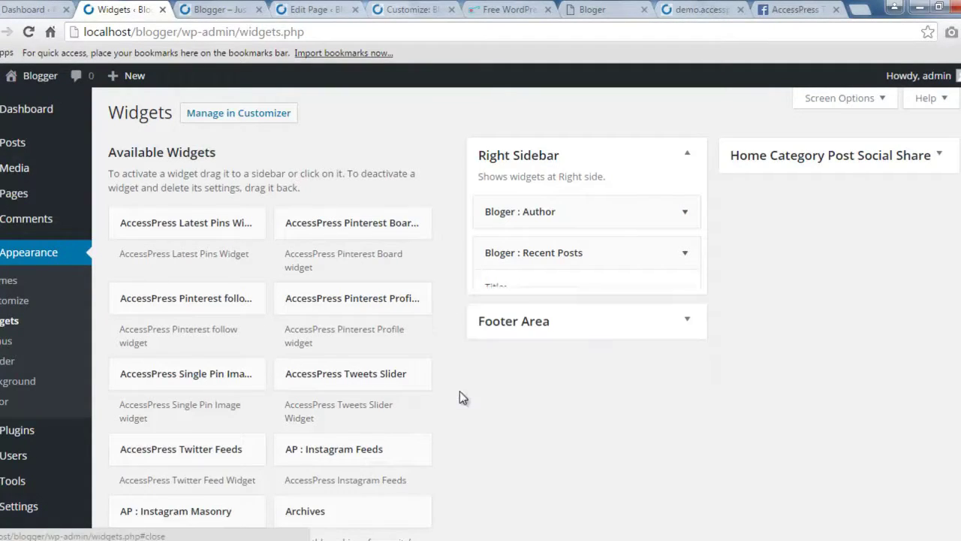
pyautogui.scroll(-2, 478, 324)
pyautogui.scroll(2, 317, 307)
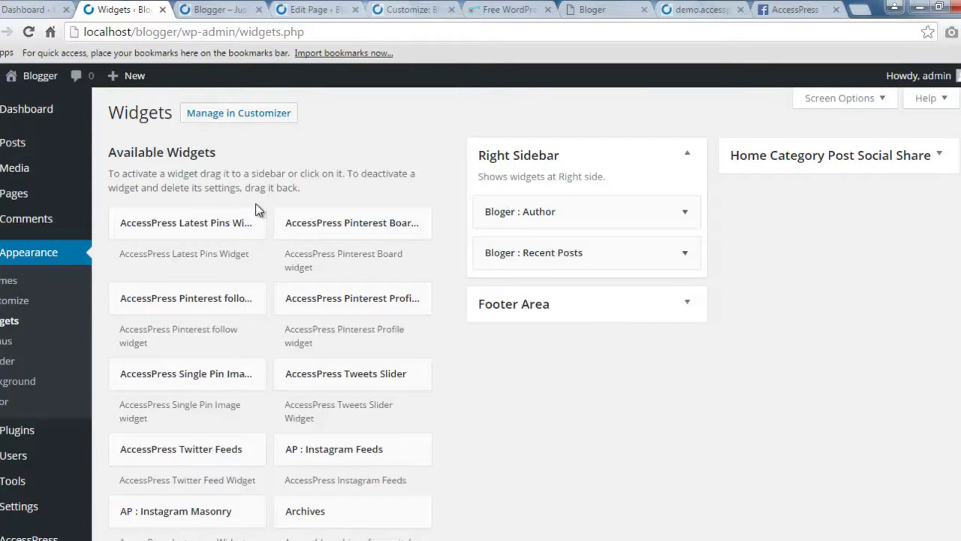
pyautogui.scroll(-3, 151, 293)
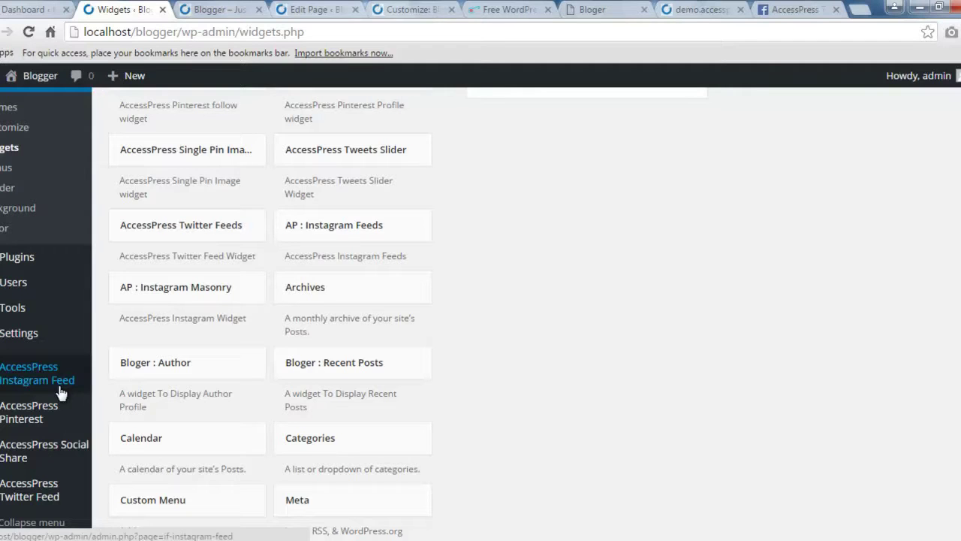
pyautogui.scroll(3, 684, 431)
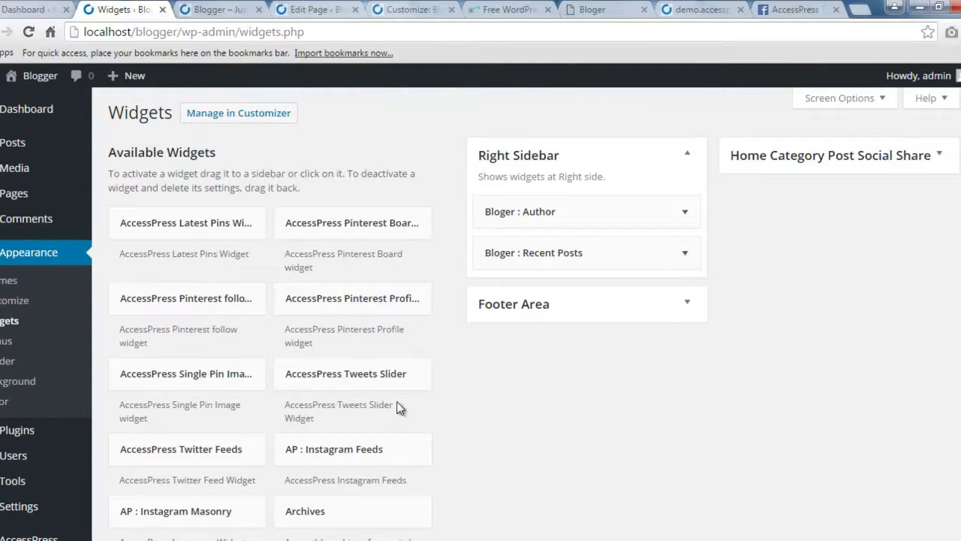
pyautogui.scroll(-1, 398, 408)
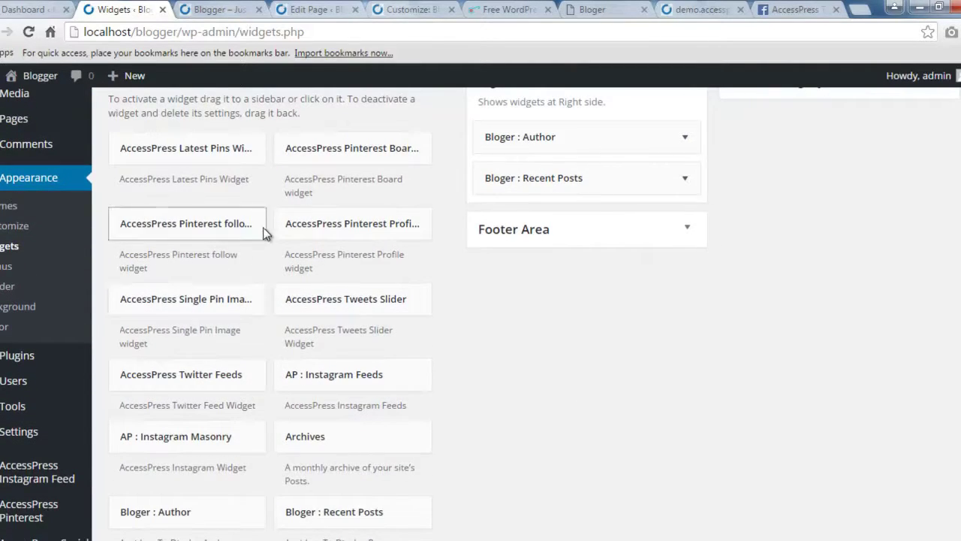
pyautogui.click(212, 451)
pyautogui.scroll(-4, 293, 461)
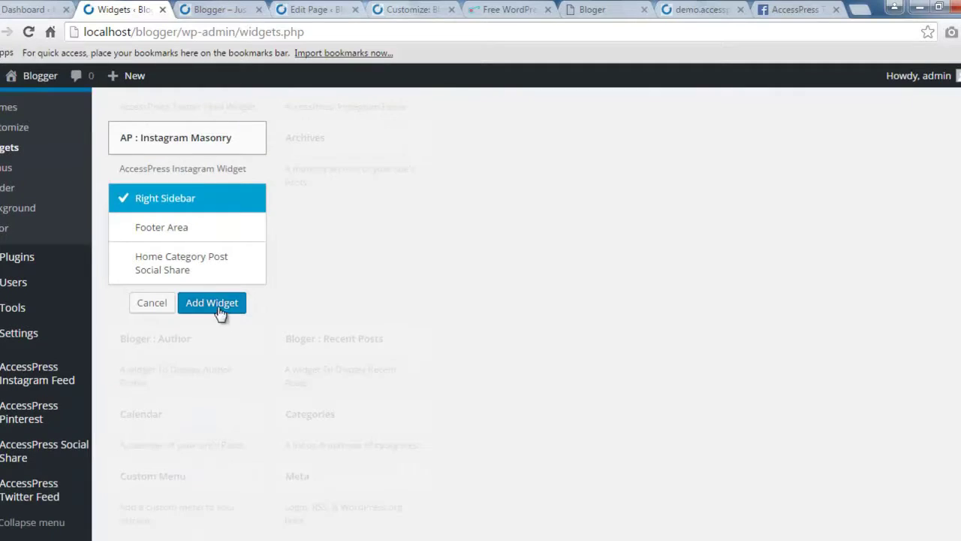
pyautogui.click(211, 302)
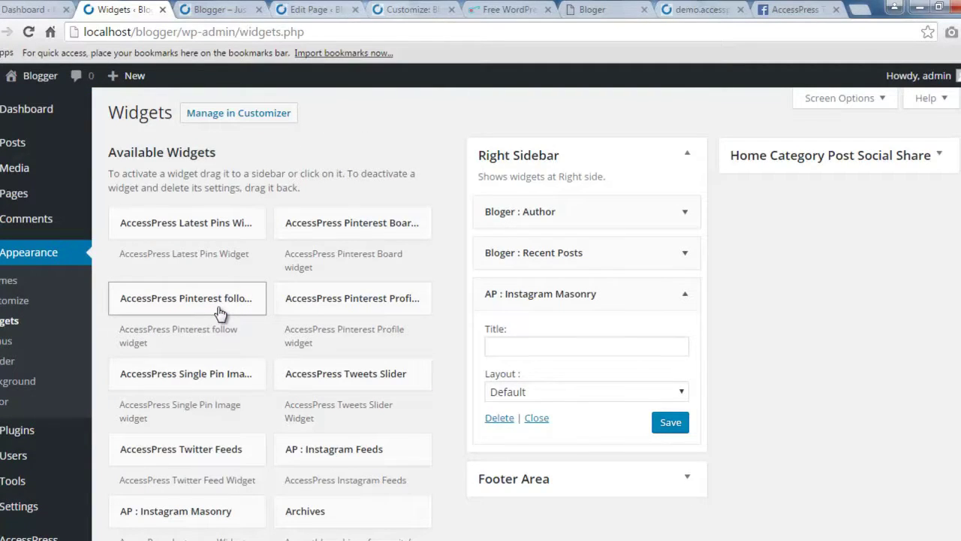
# Step: Title the Instagram Masonry widget "Instagram Photos" and save it with the Default layout
pyautogui.click(667, 345)
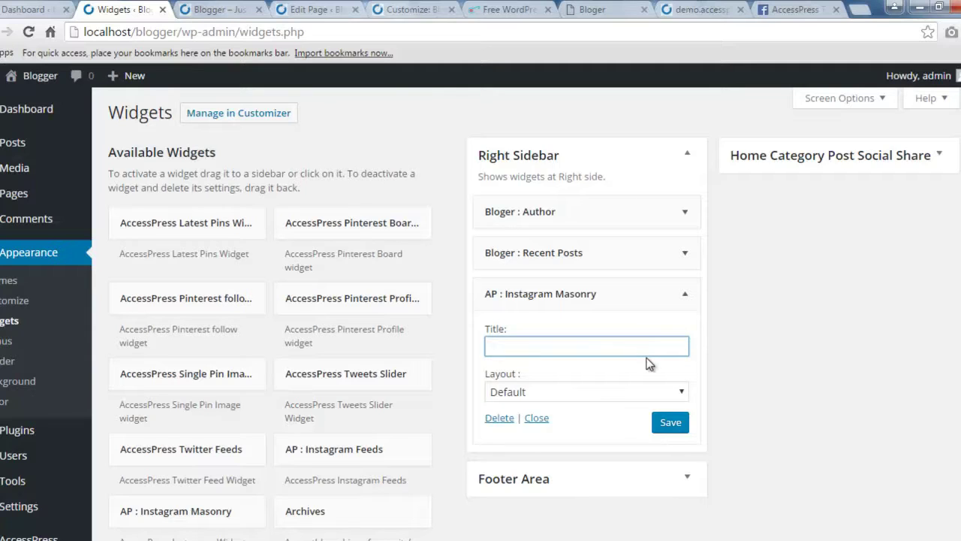
pyautogui.write('Instagram Photos')
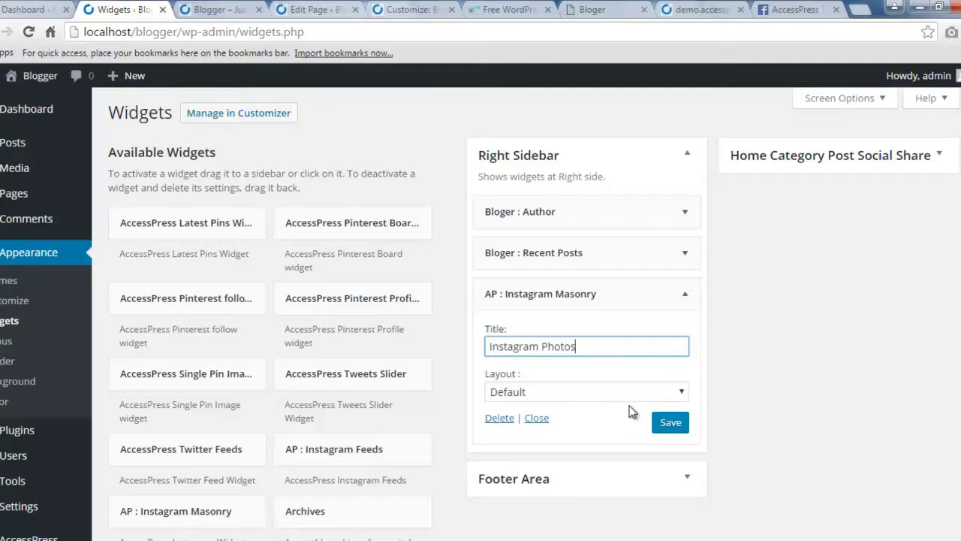
pyautogui.click(655, 413)
pyautogui.click(663, 425)
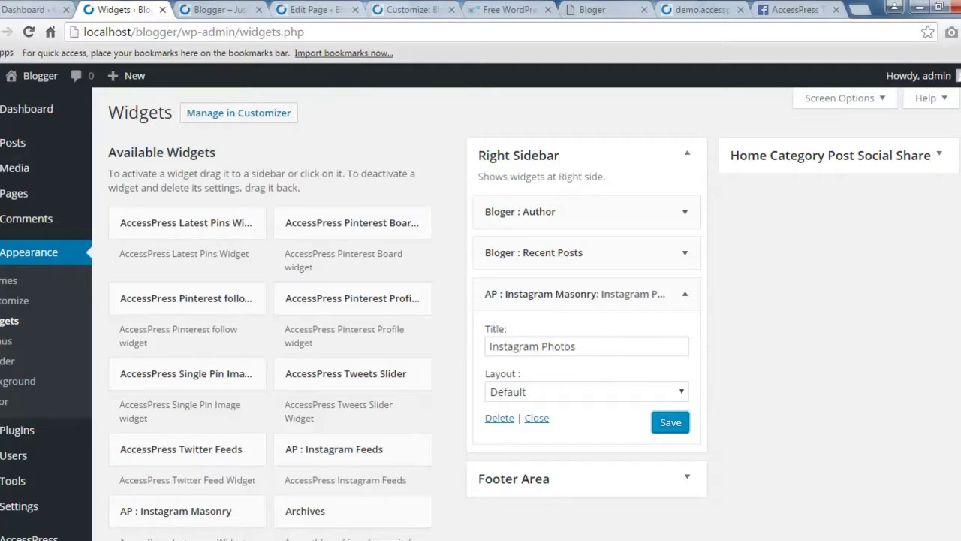
# Step: Reload the local site's home page, check the Instagram Photos widget in its right sidebar and compare it with the demo site's sidebar
pyautogui.click(216, 10)
pyautogui.click(290, 38)
pyautogui.press('Return')
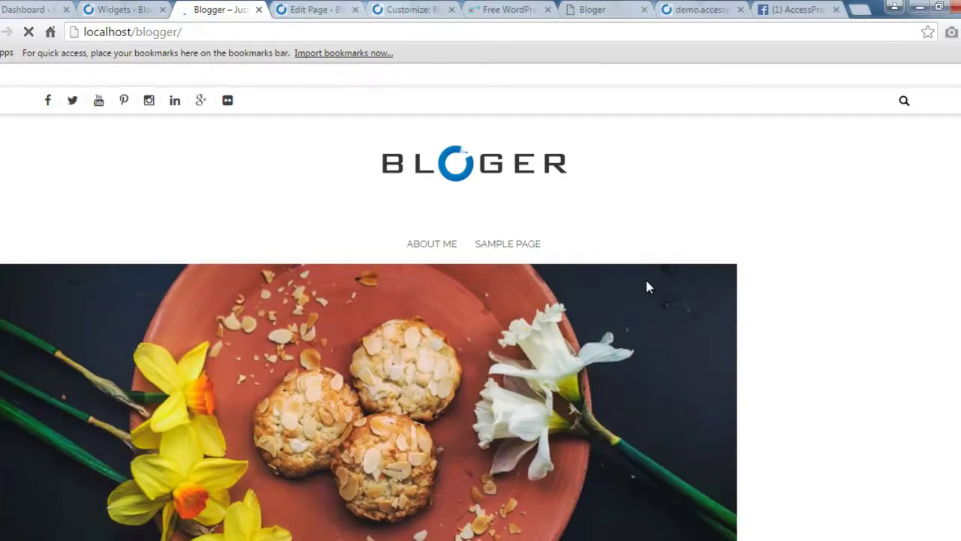
pyautogui.scroll(-3, 807, 364)
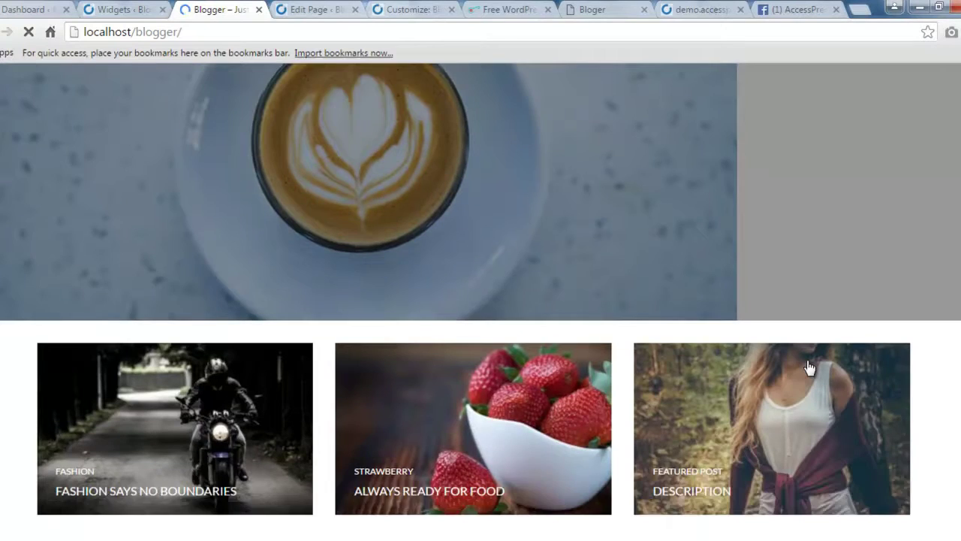
pyautogui.scroll(-5, 806, 360)
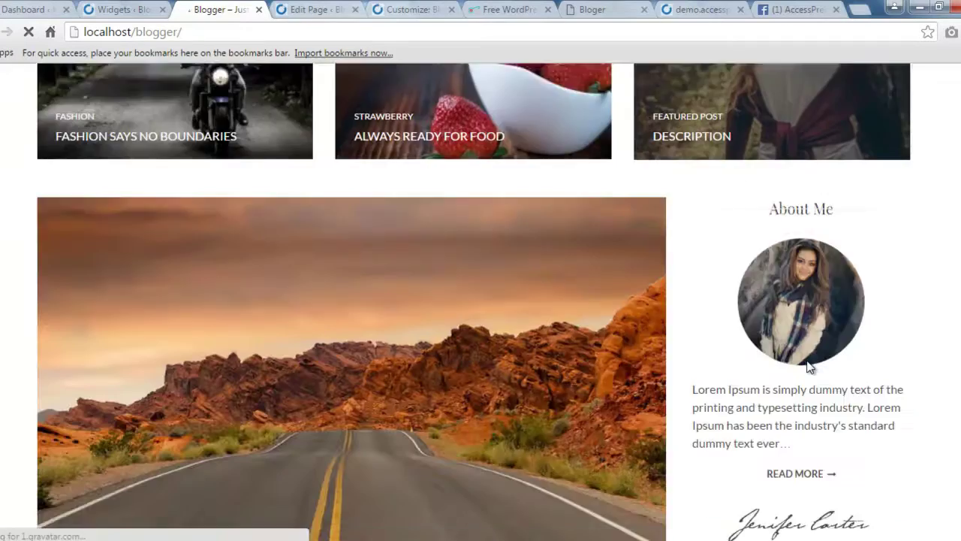
pyautogui.scroll(-12, 807, 361)
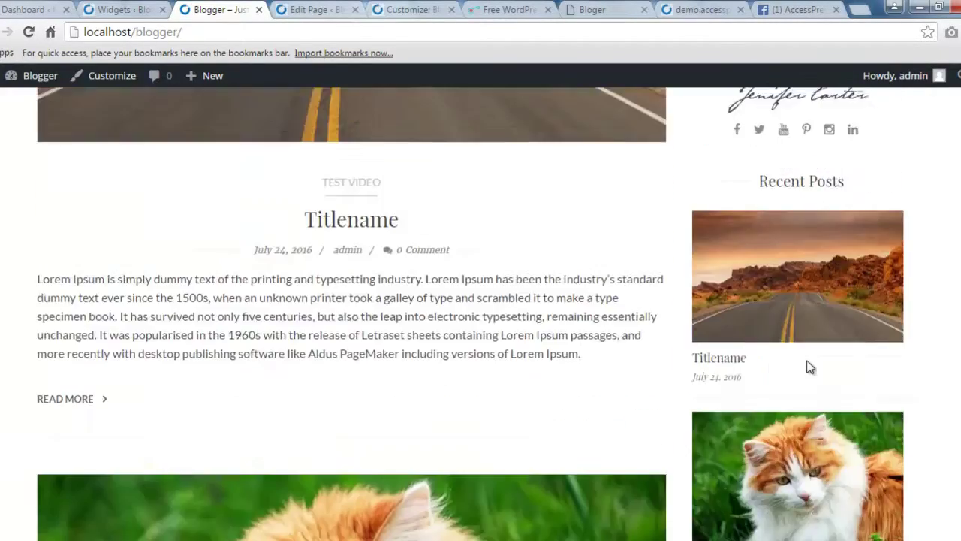
pyautogui.scroll(3, 807, 361)
pyautogui.scroll(2, 807, 366)
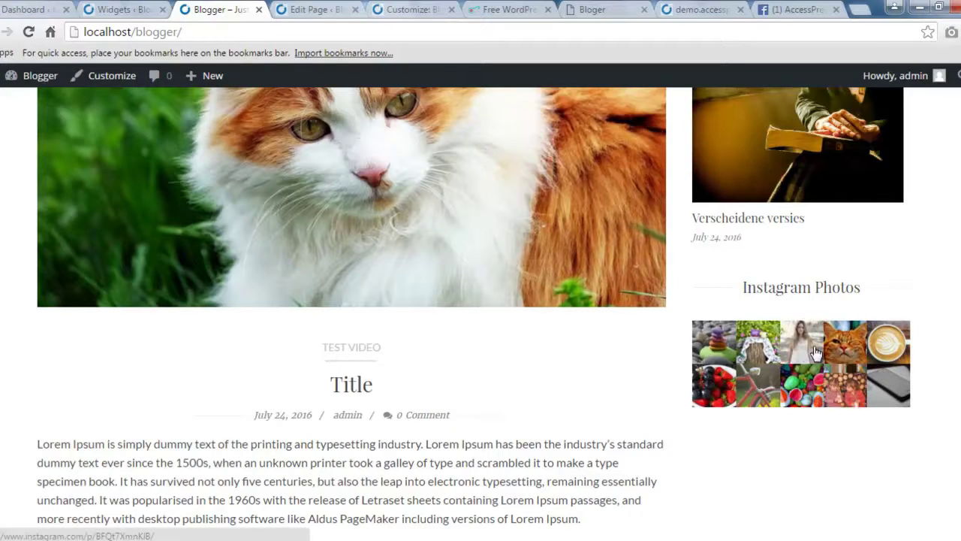
pyautogui.click(668, 13)
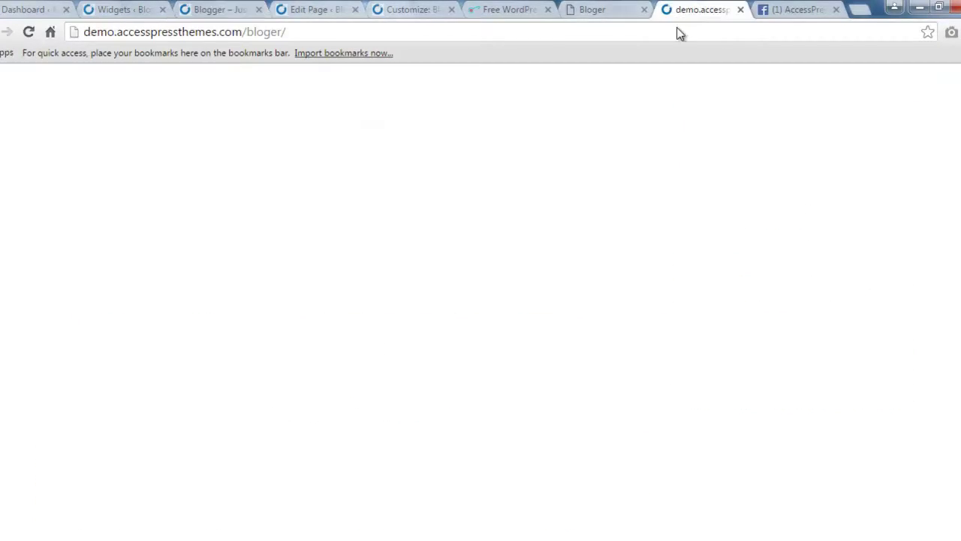
pyautogui.scroll(-4, 790, 440)
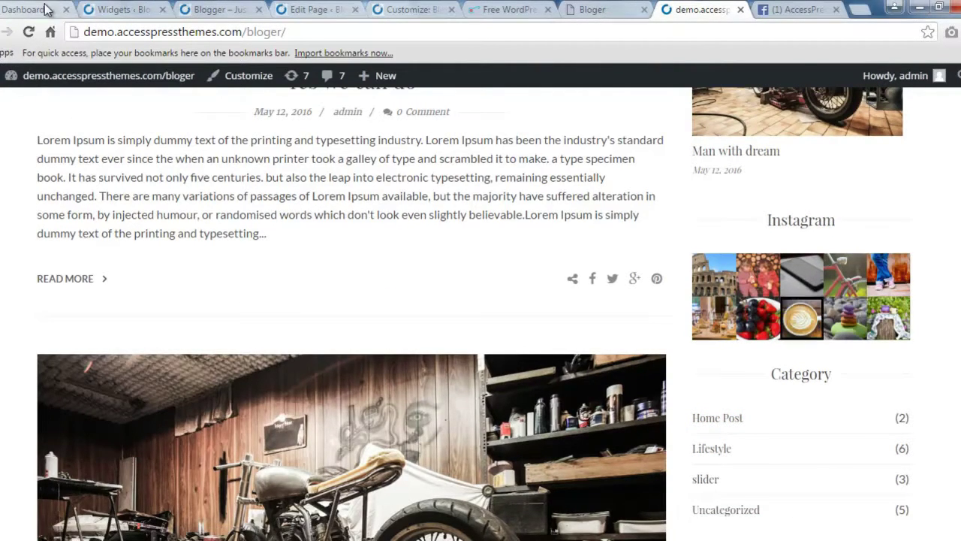
# Step: Return to the Widgets page and add the Categories widget to the Right Sidebar
pyautogui.click(105, 9)
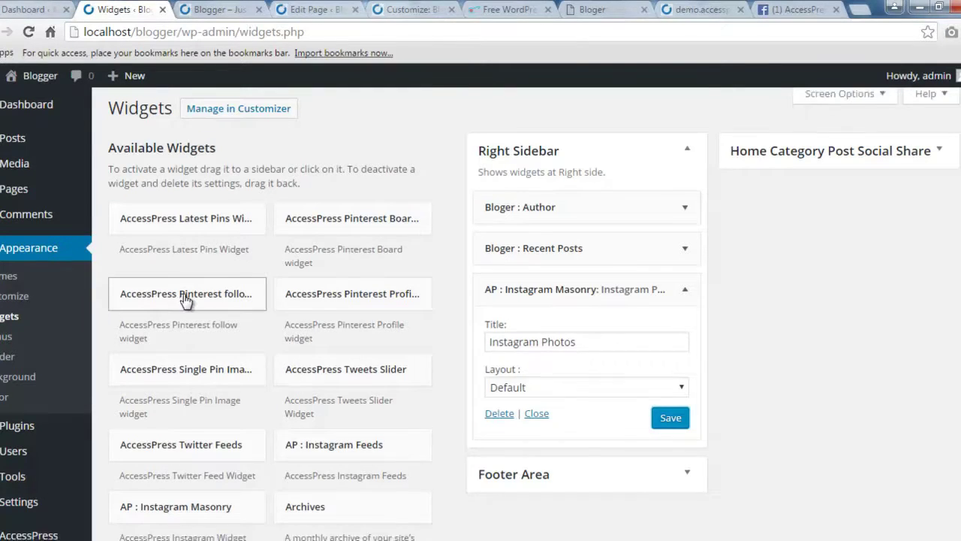
pyautogui.scroll(-3, 208, 322)
pyautogui.scroll(-2, 301, 364)
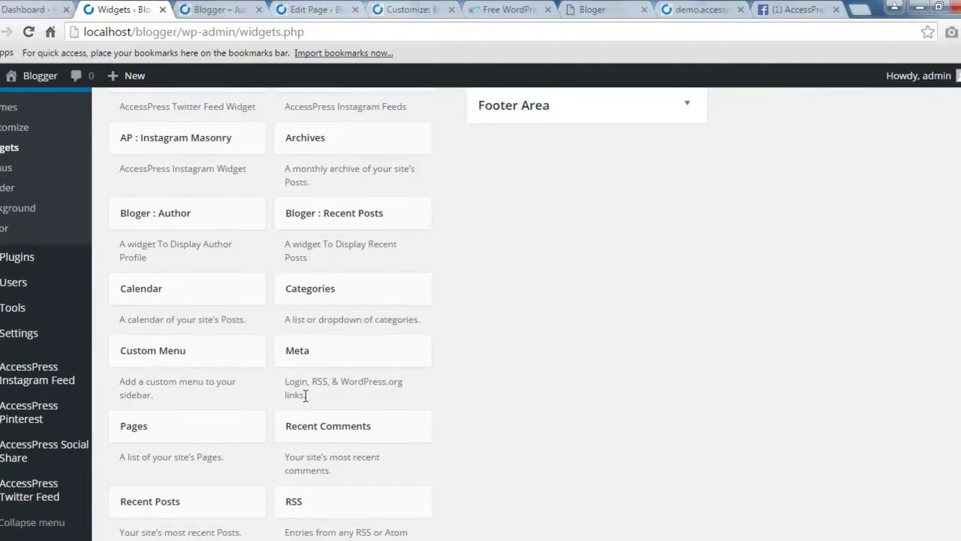
pyautogui.click(338, 297)
pyautogui.click(392, 461)
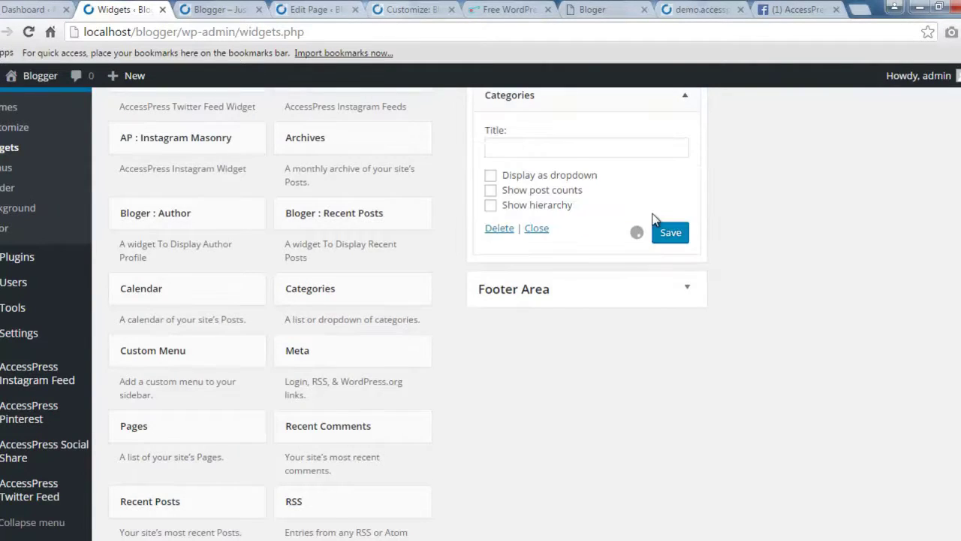
# Step: Title the Categories widget "Categories", enable Show post counts and save it
pyautogui.click(559, 149)
pyautogui.write('Cate')
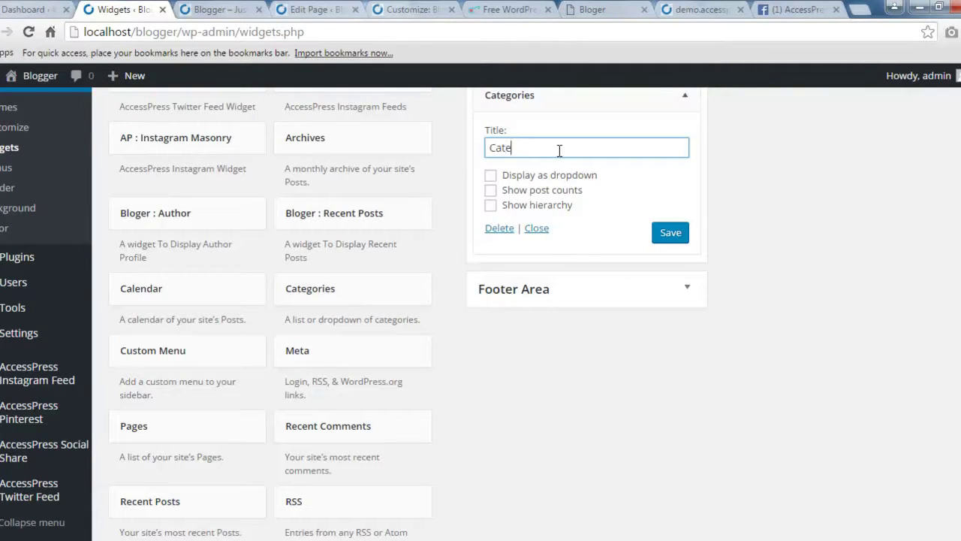
pyautogui.write('gorie')
pyautogui.click(492, 192)
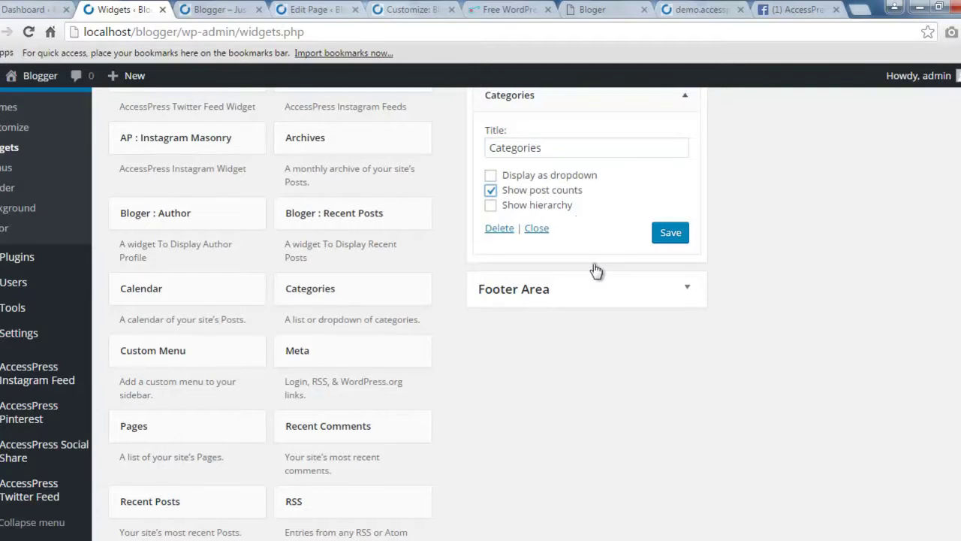
pyautogui.scroll(1, 593, 319)
pyautogui.click(671, 307)
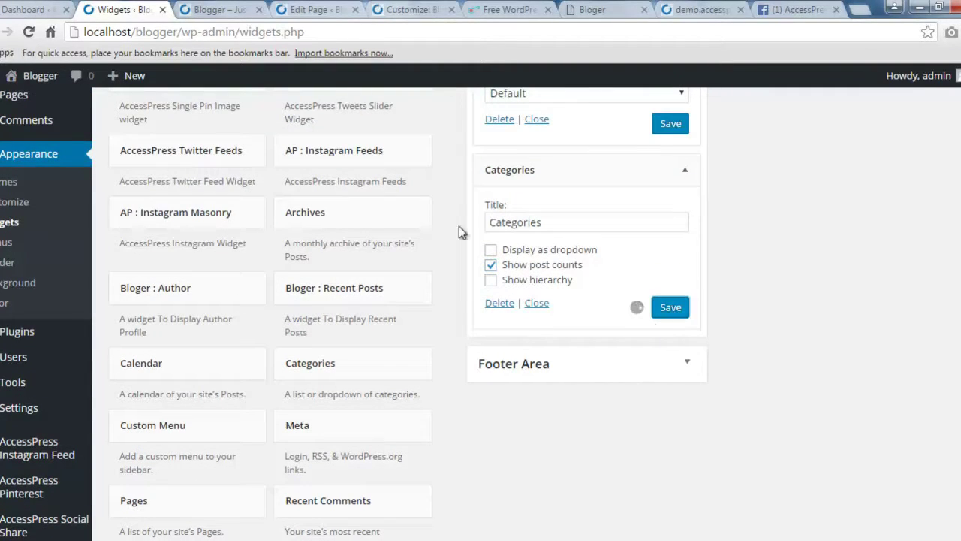
# Step: Reload the local site's home page and check the Categories widget and the rest of the right sidebar
pyautogui.click(229, 9)
pyautogui.click(324, 32)
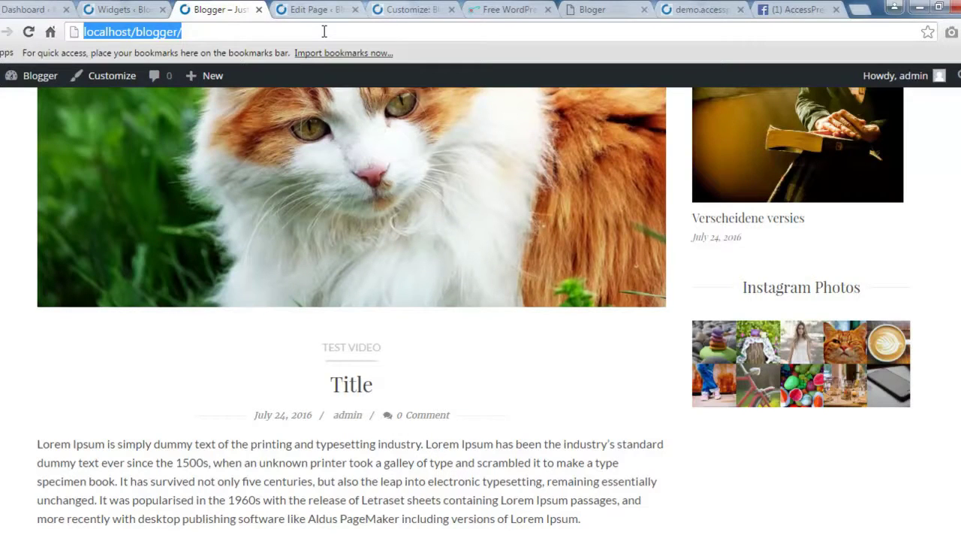
pyautogui.press('Return')
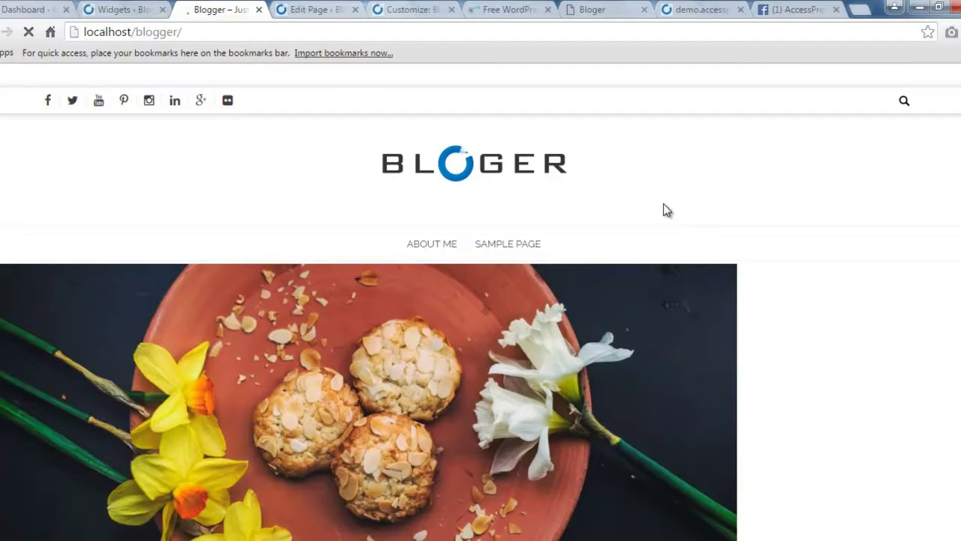
pyautogui.scroll(-3, 666, 211)
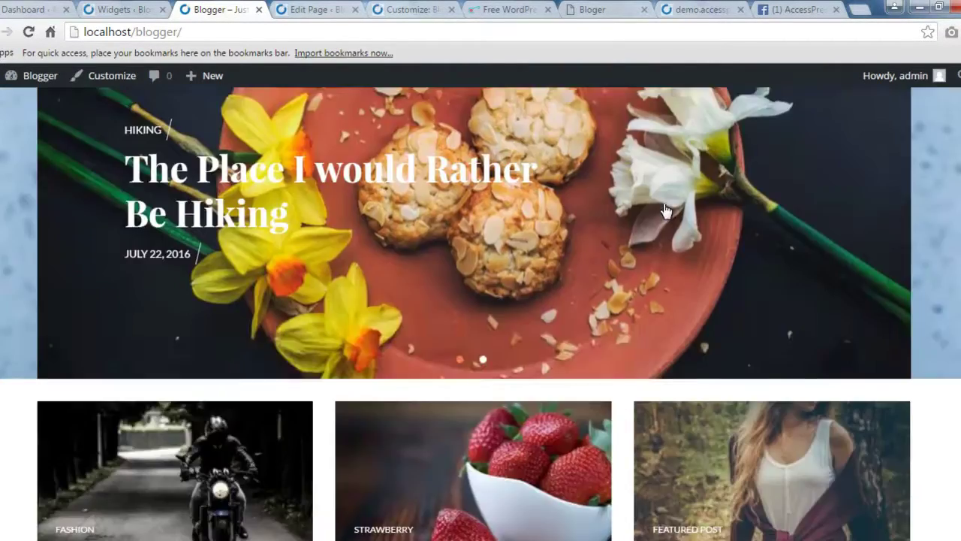
pyautogui.scroll(-15, 665, 211)
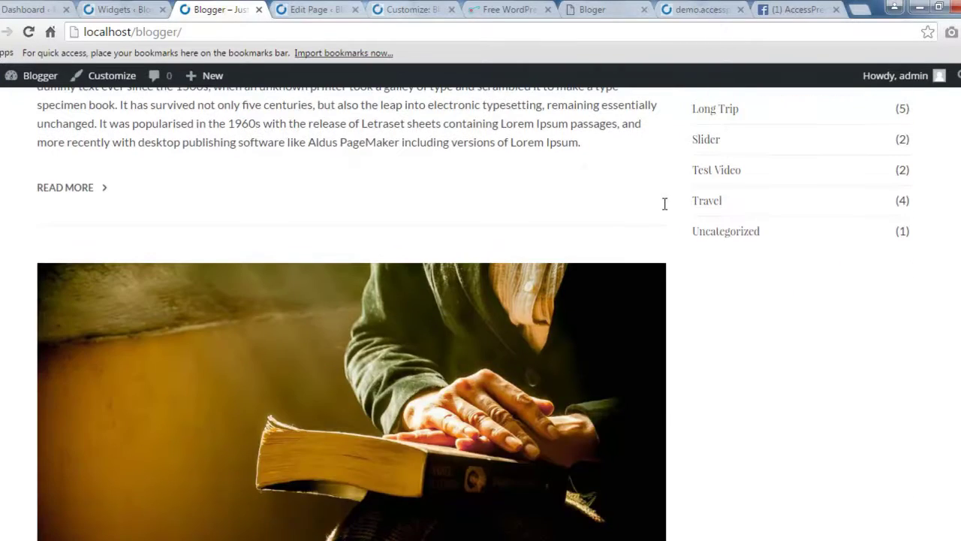
pyautogui.scroll(1, 664, 204)
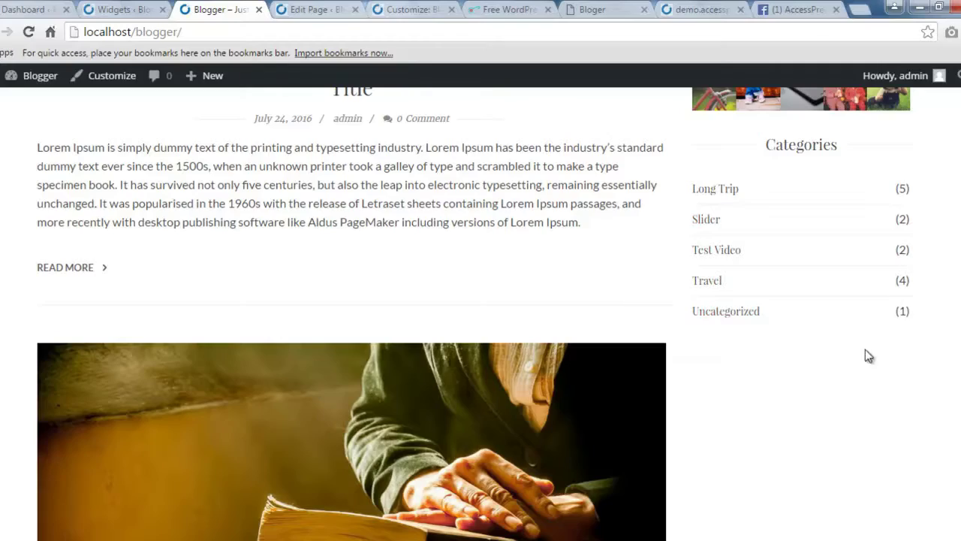
pyautogui.scroll(5, 601, 327)
pyautogui.scroll(10, 490, 305)
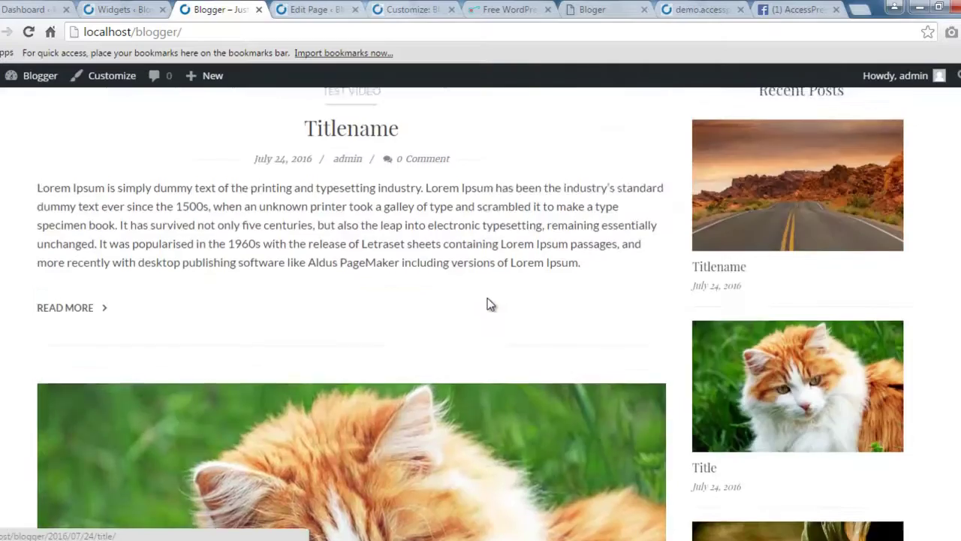
pyautogui.scroll(3, 786, 381)
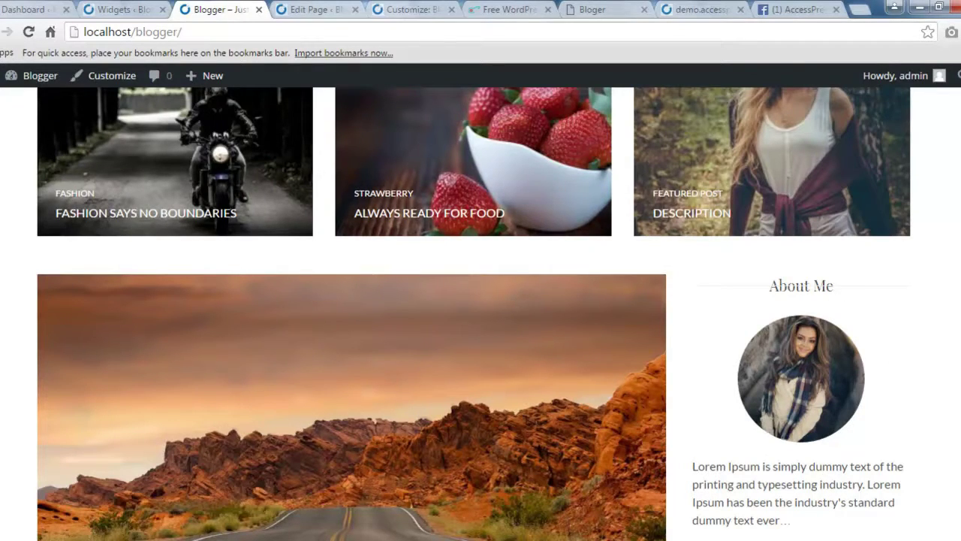
# Step: Open the Web Layout design setting in the Customizer and preview the website in Box Layout
pyautogui.click(139, 12)
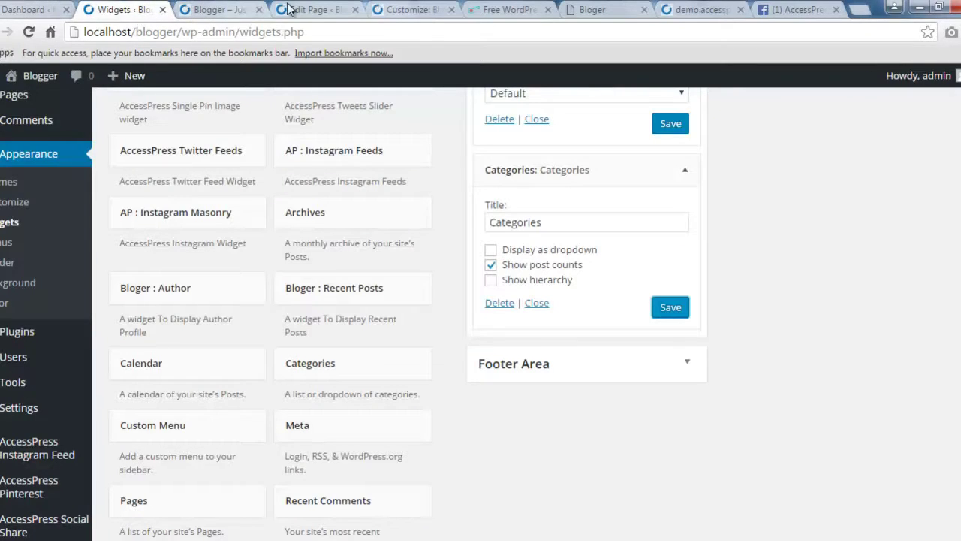
pyautogui.click(399, 11)
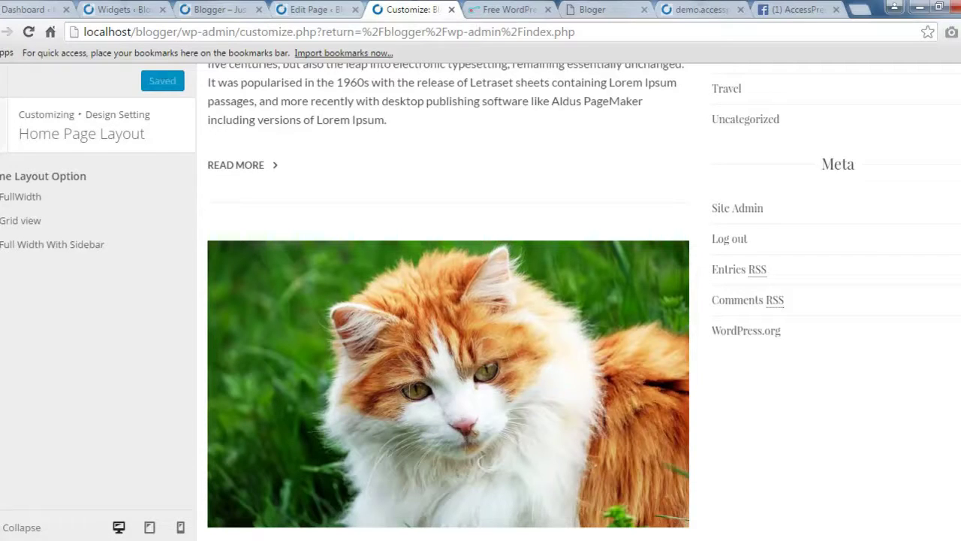
pyautogui.click(3, 133)
pyautogui.click(33, 283)
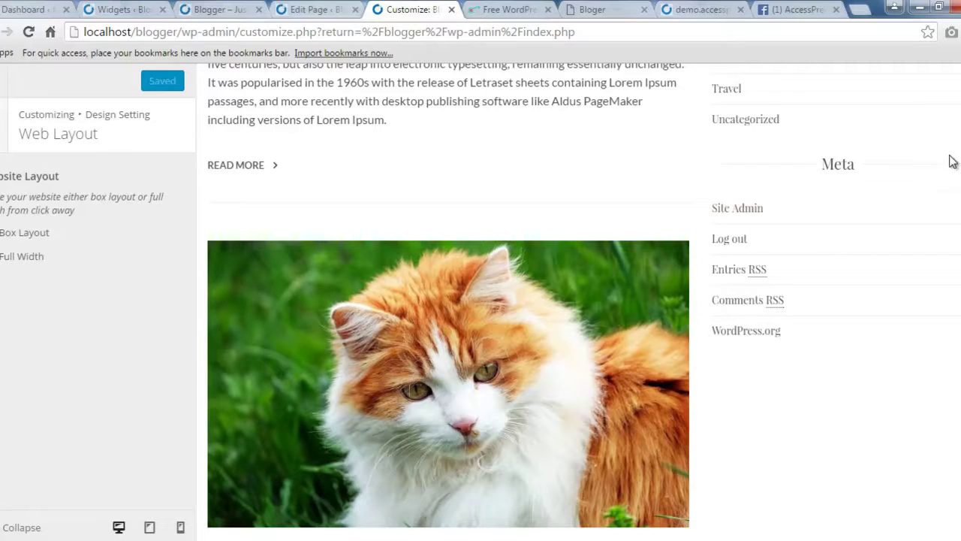
pyautogui.click(22, 256)
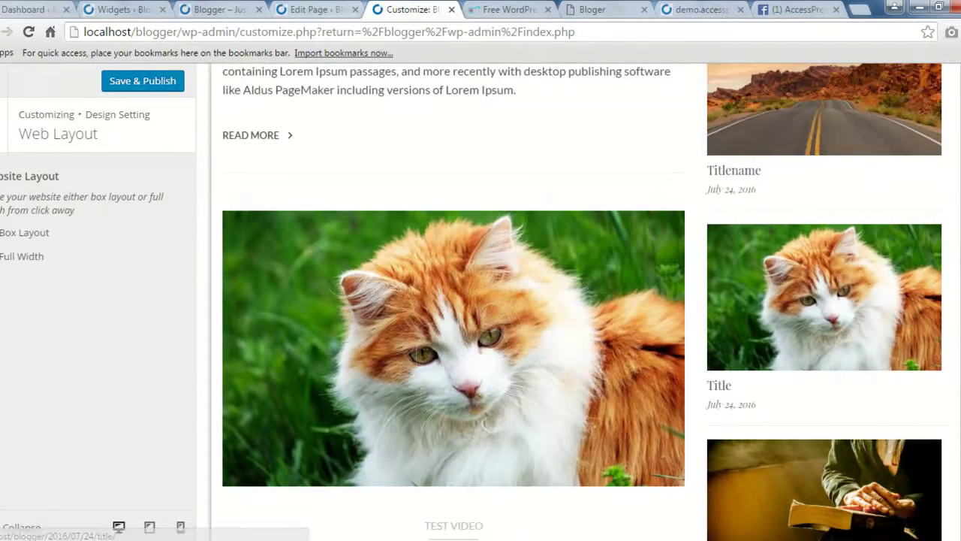
pyautogui.scroll(15, 659, 353)
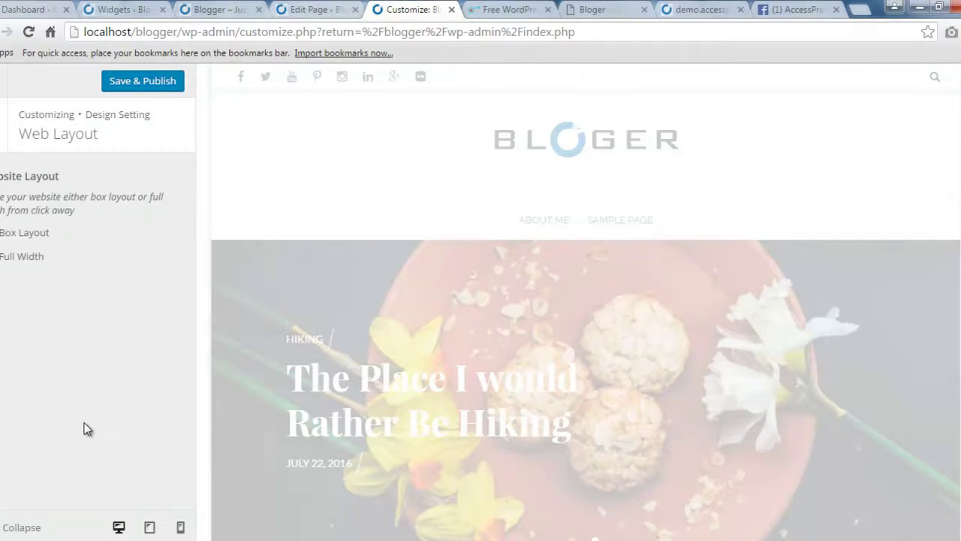
# Step: Publish the website layout as Full Width, return to Design Setting and review the home page preview
pyautogui.click(172, 88)
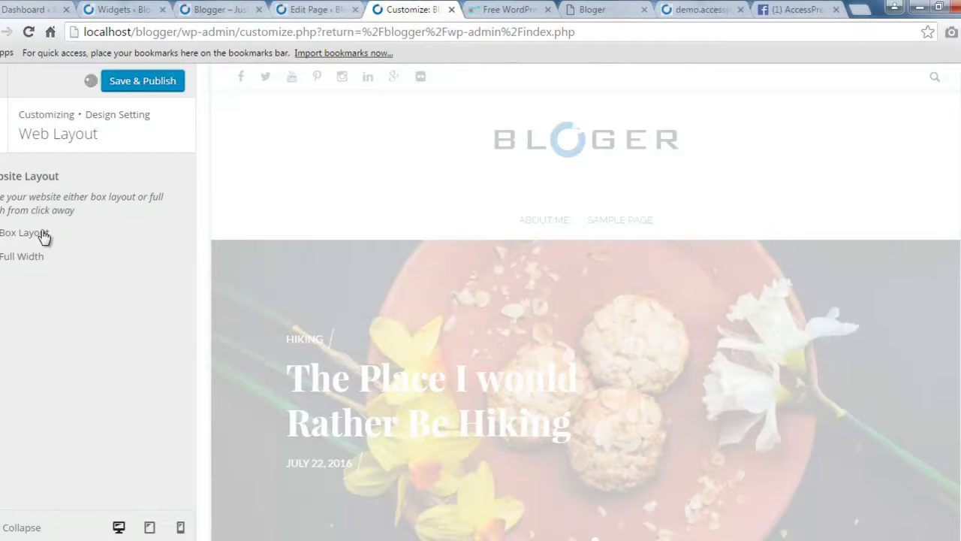
pyautogui.press('Escape')
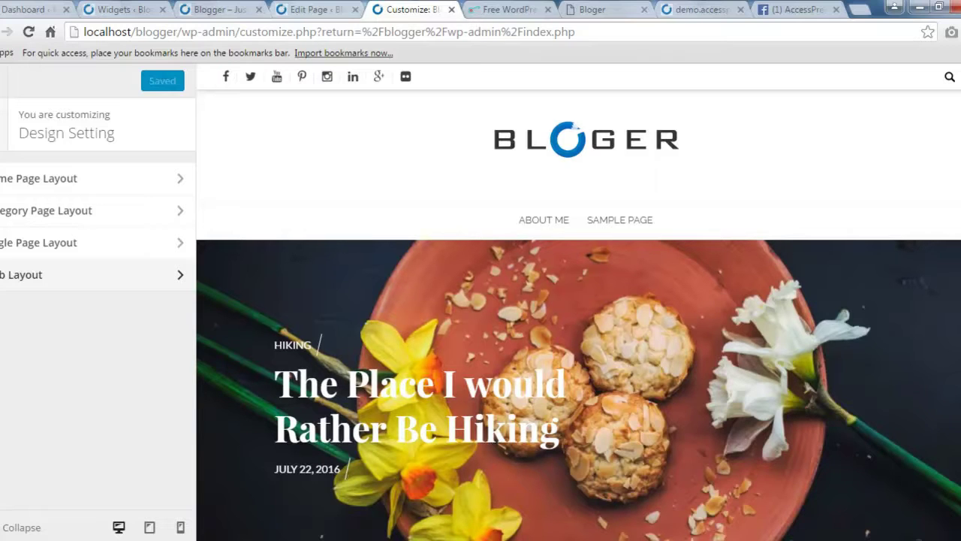
pyautogui.scroll(-10, 818, 409)
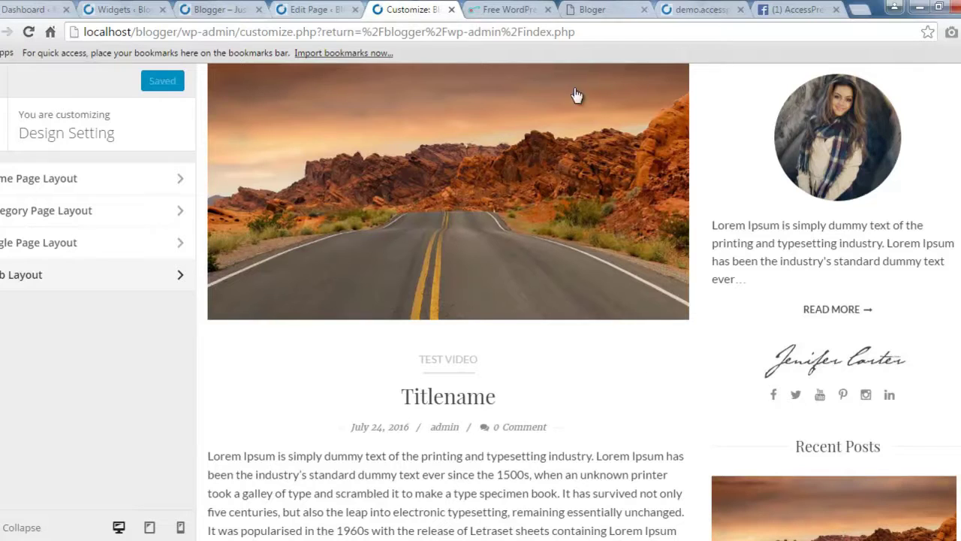
# Step: Look through the Home Page Settings and Design Setting sections of the Bloger online documentation
pyautogui.click(593, 9)
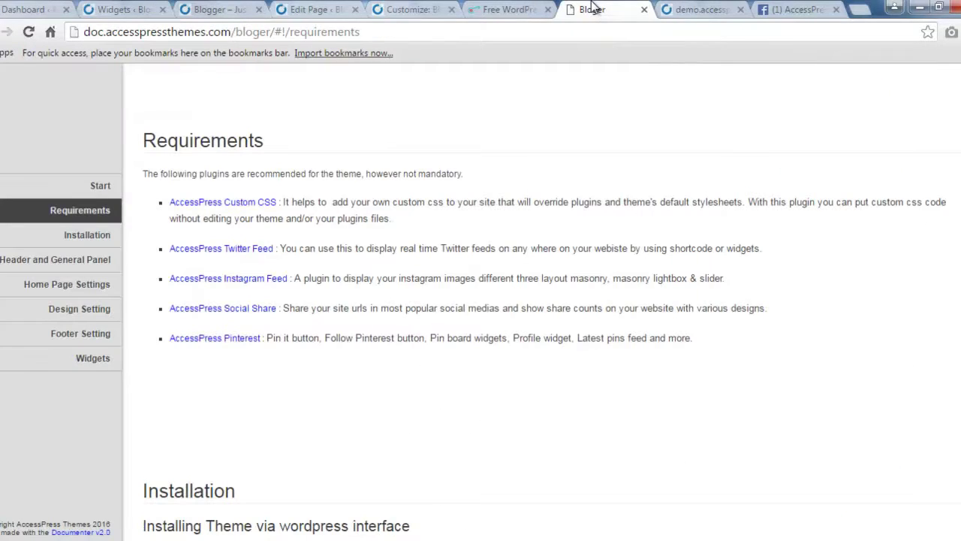
pyautogui.click(88, 316)
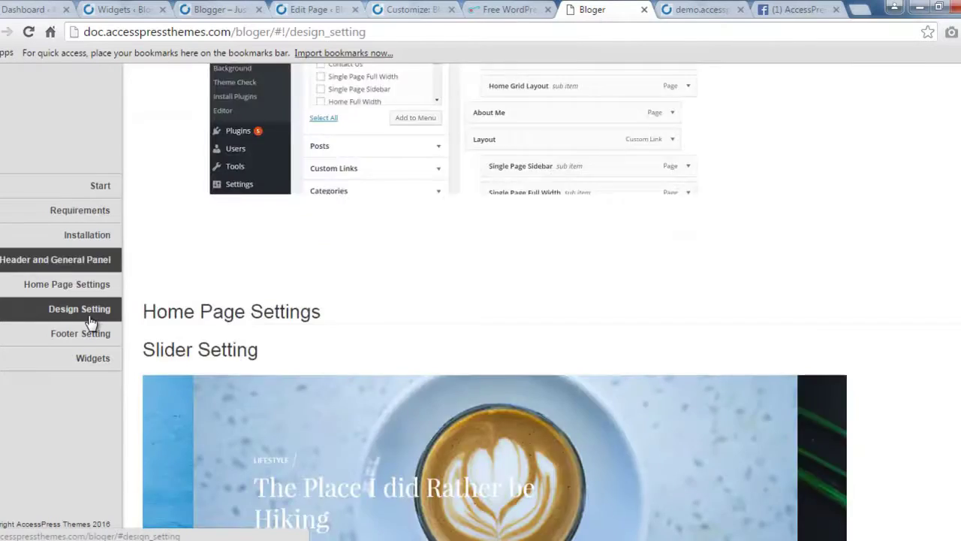
pyautogui.click(88, 293)
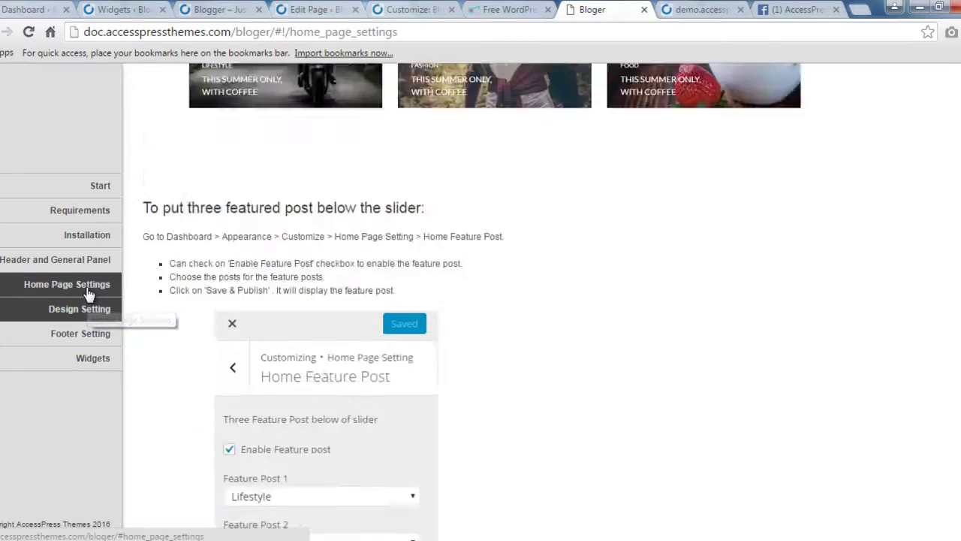
pyautogui.click(90, 312)
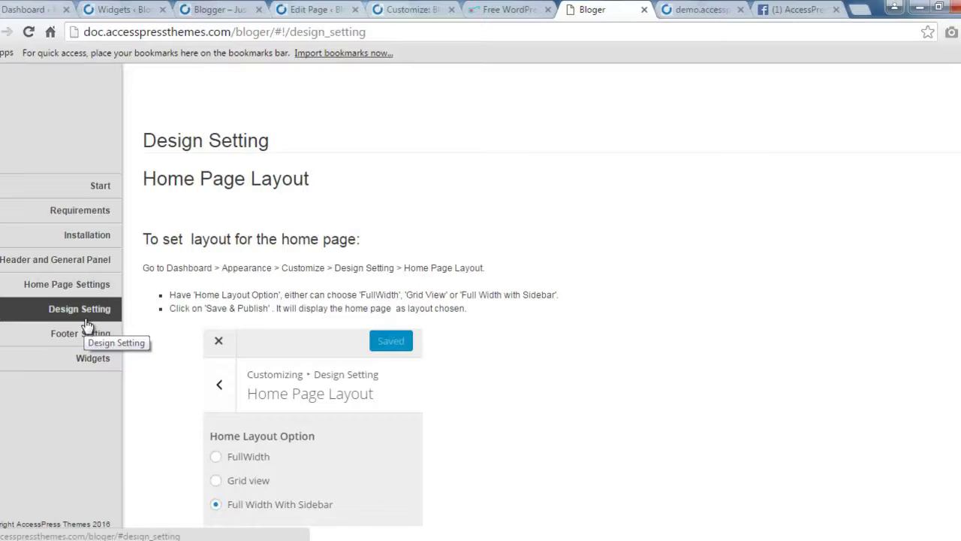
# Step: View the Bloger theme's product page down to its footer contact details and dismiss the promotional pop-up
pyautogui.click(501, 9)
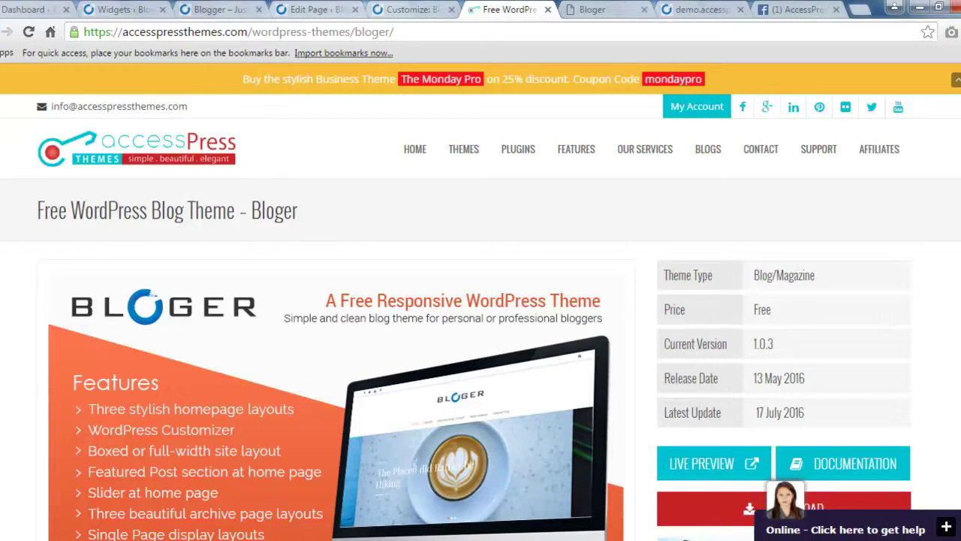
pyautogui.scroll(-20, 35, 357)
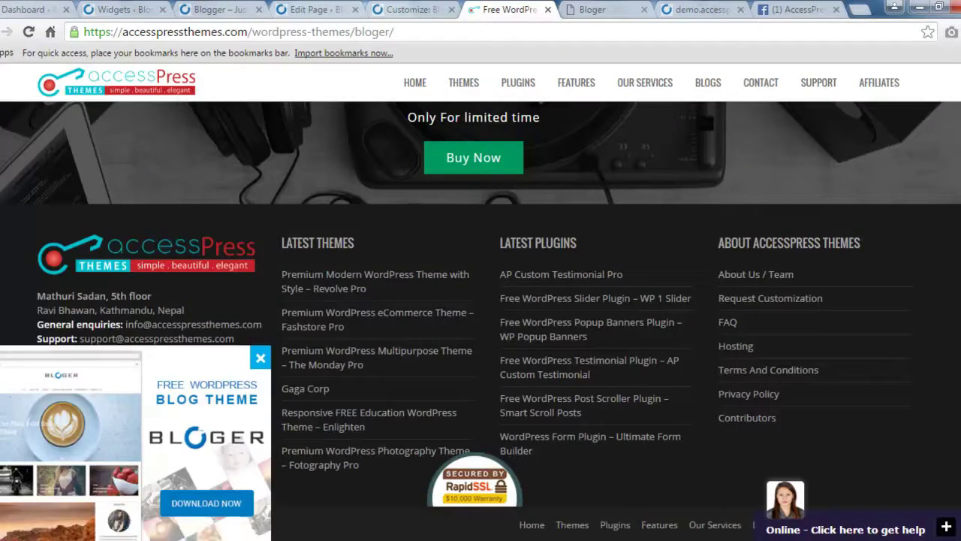
pyautogui.click(260, 358)
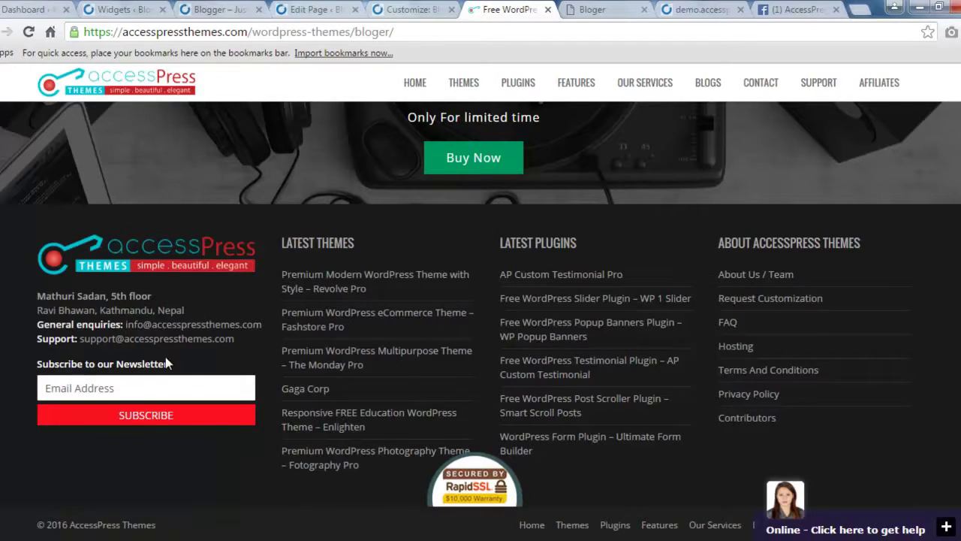